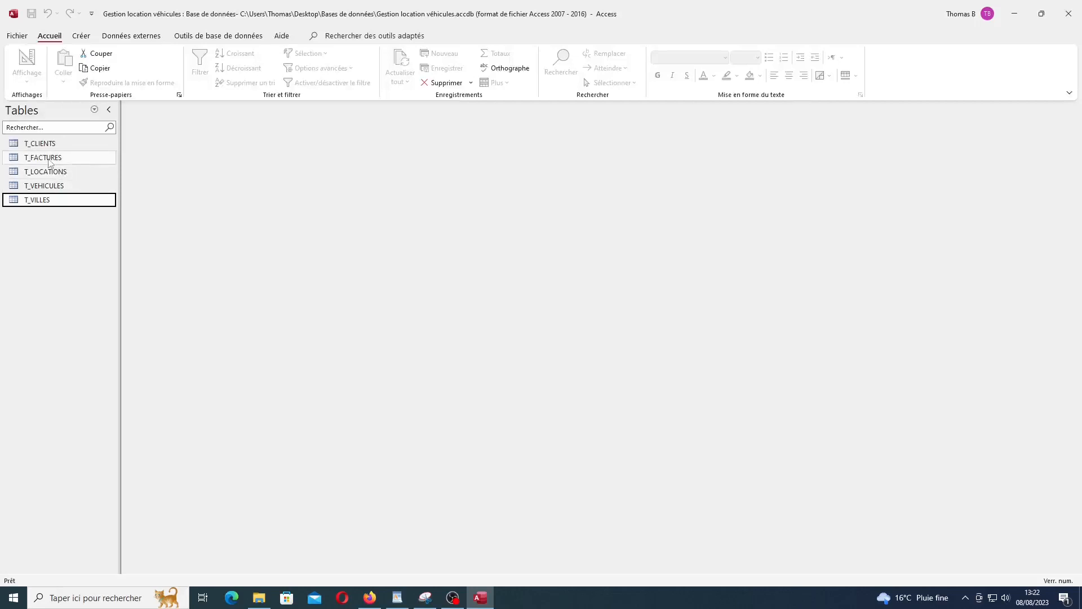
- Open the T_FACTURES table to view its fields, and replace it with the T_VEHICULES table in datasheet view
double_click(44, 158)
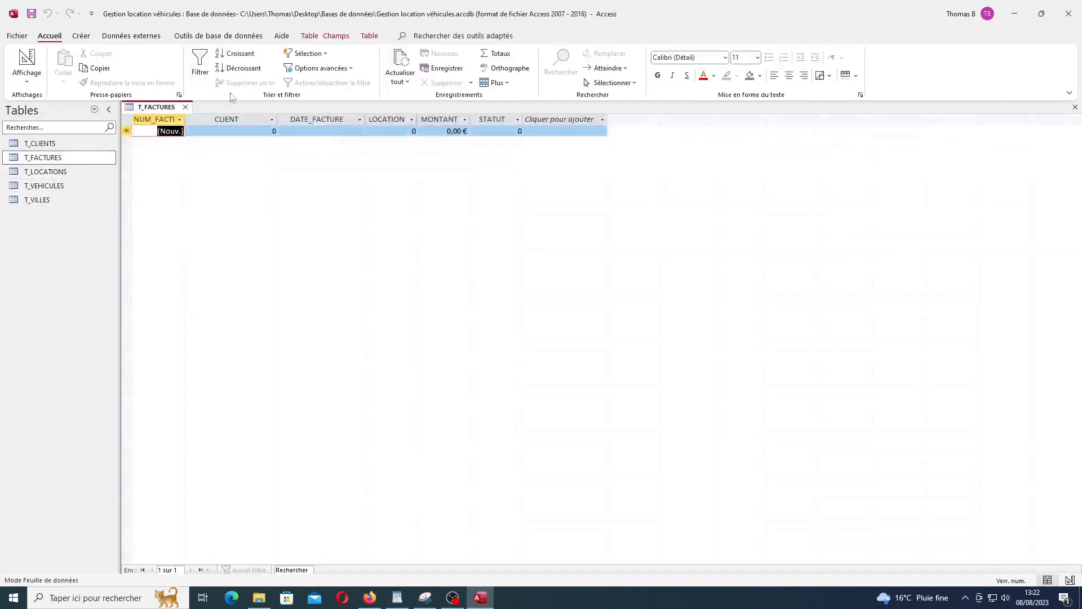
click(239, 132)
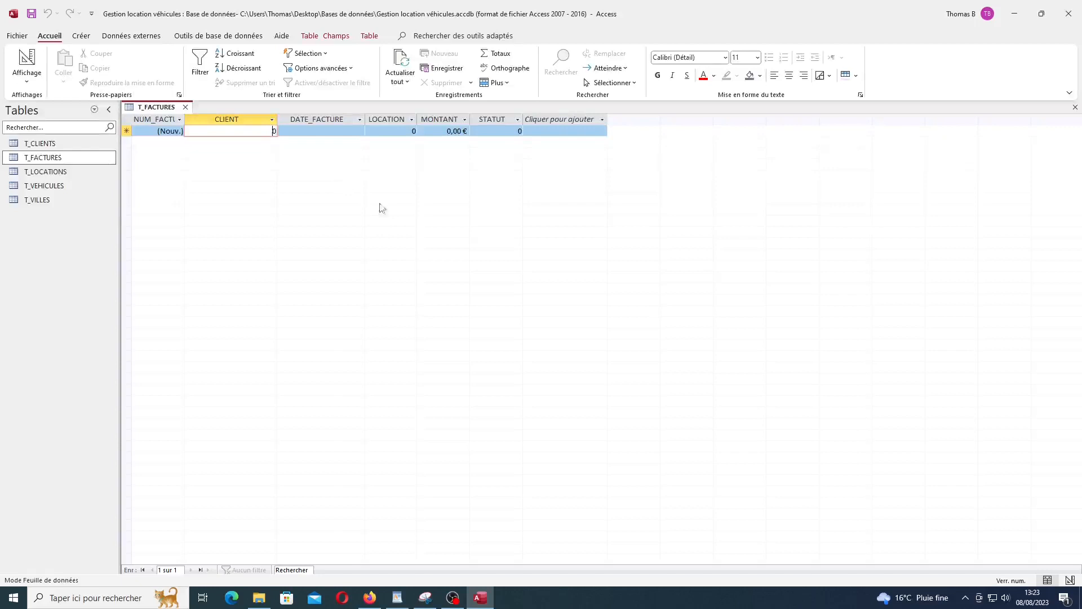
click(62, 190)
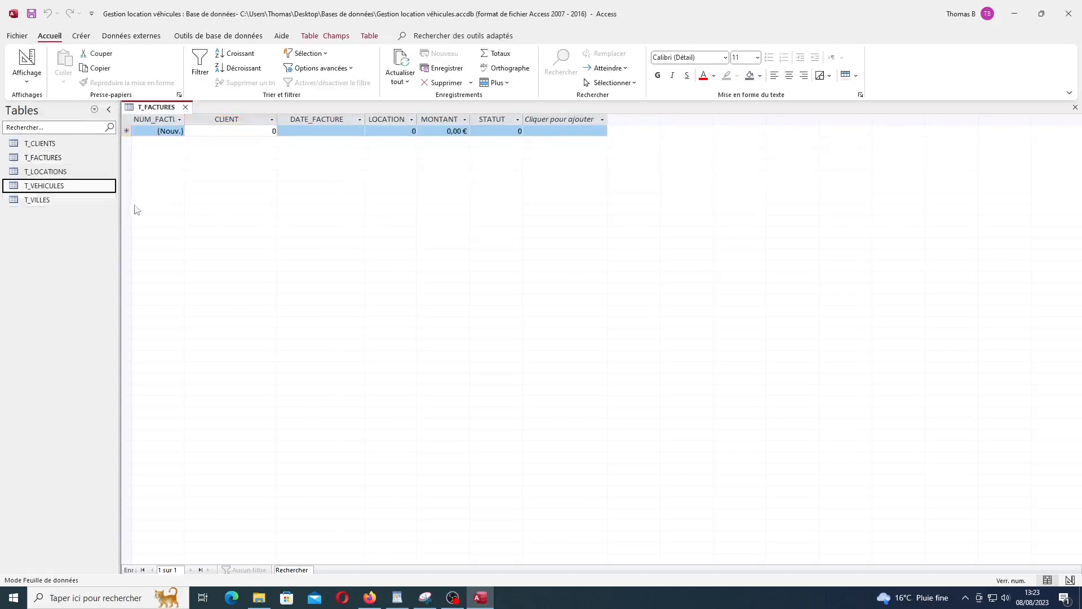
double_click(61, 191)
click(185, 107)
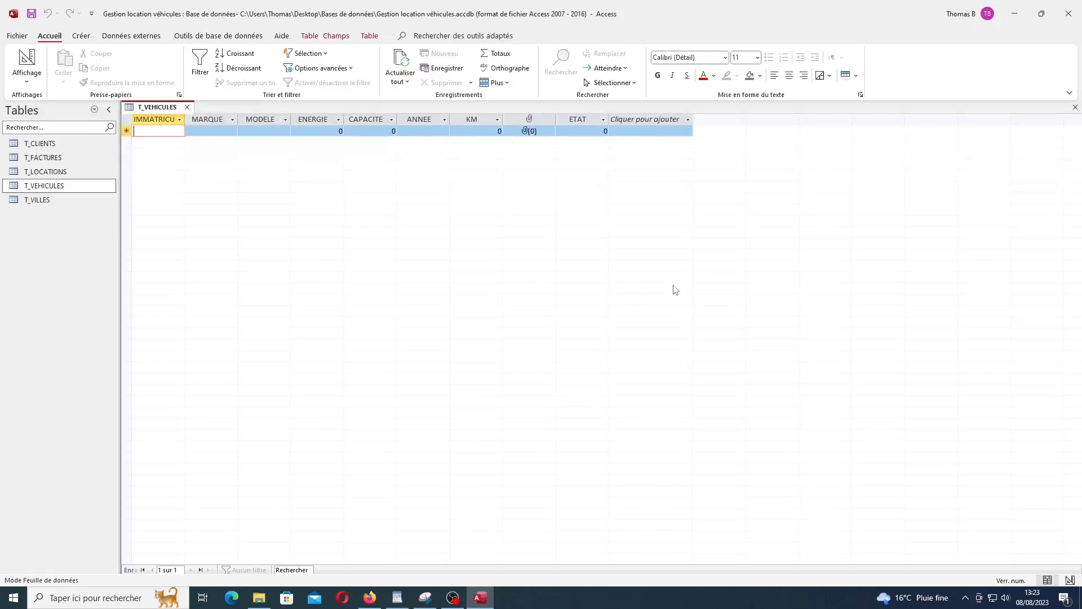
- Switch to the Bases de données folder and open the Vehicules workbook in a maximised Excel window
click(1015, 14)
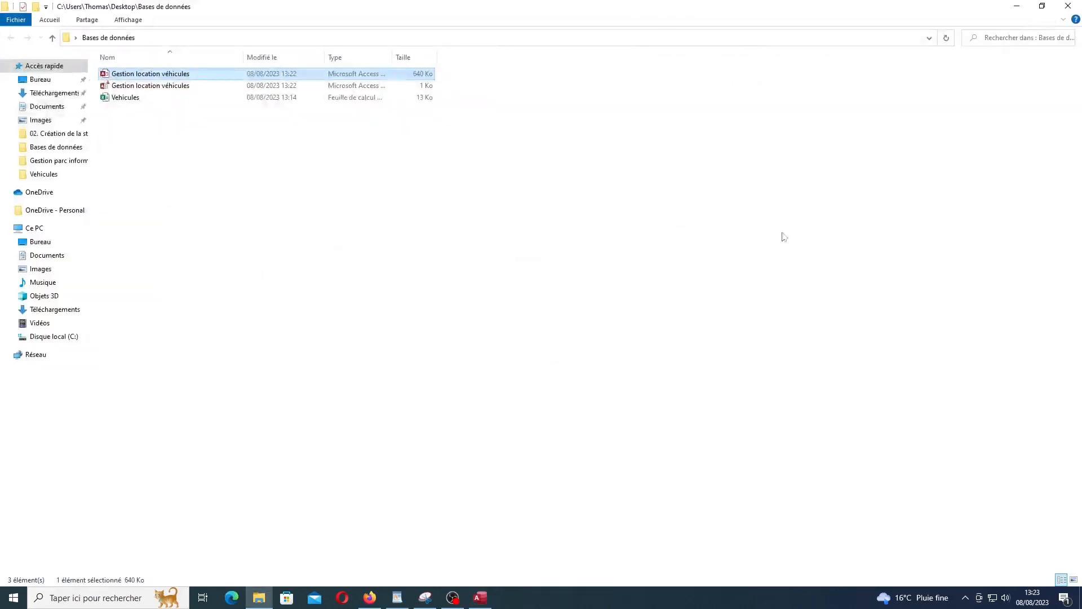
click(420, 189)
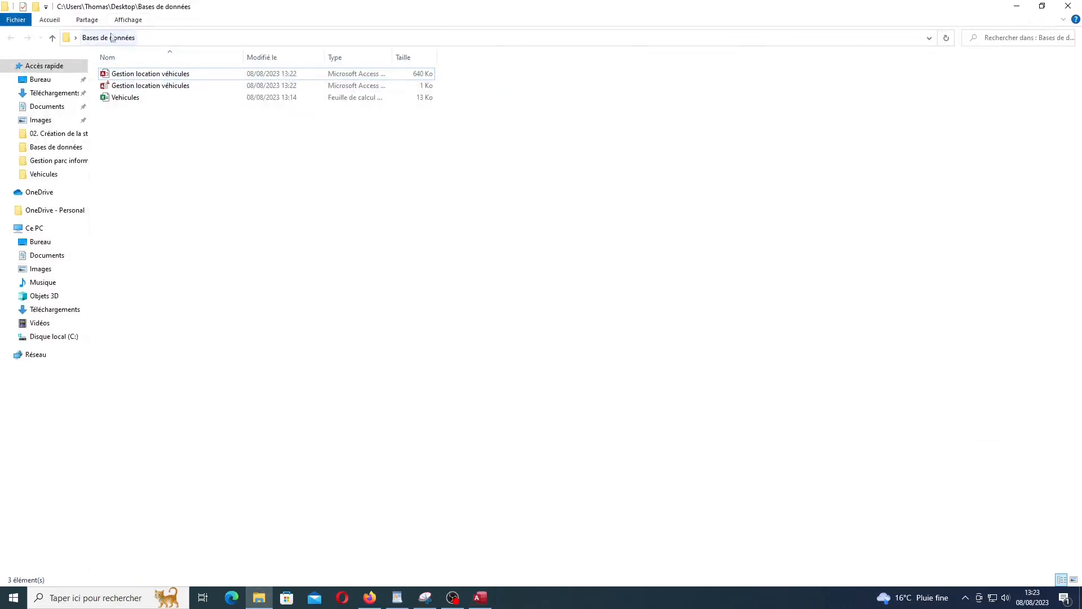
click(126, 102)
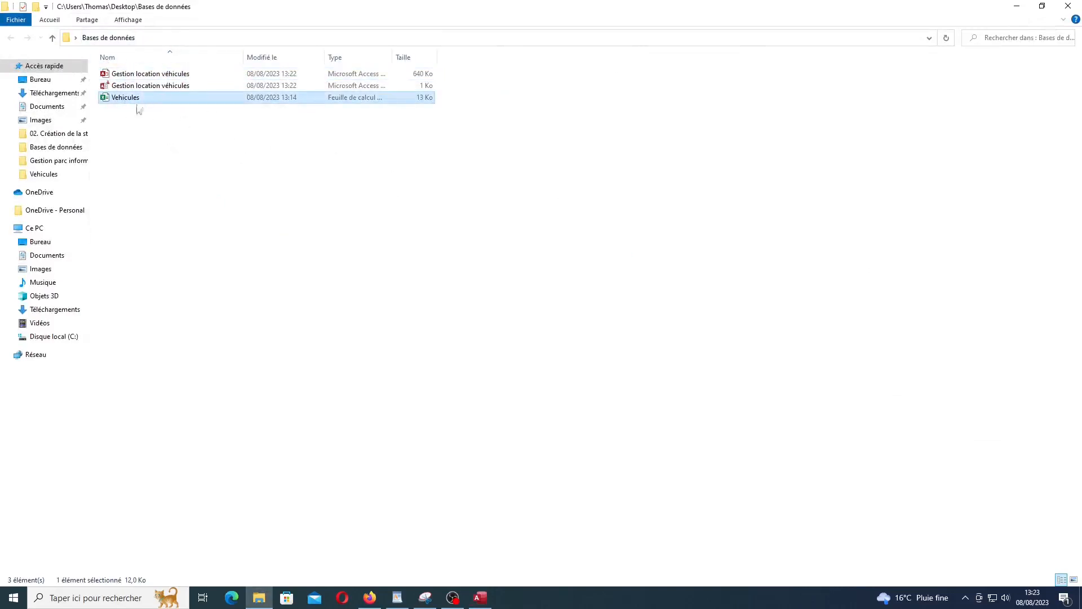
double_click(129, 101)
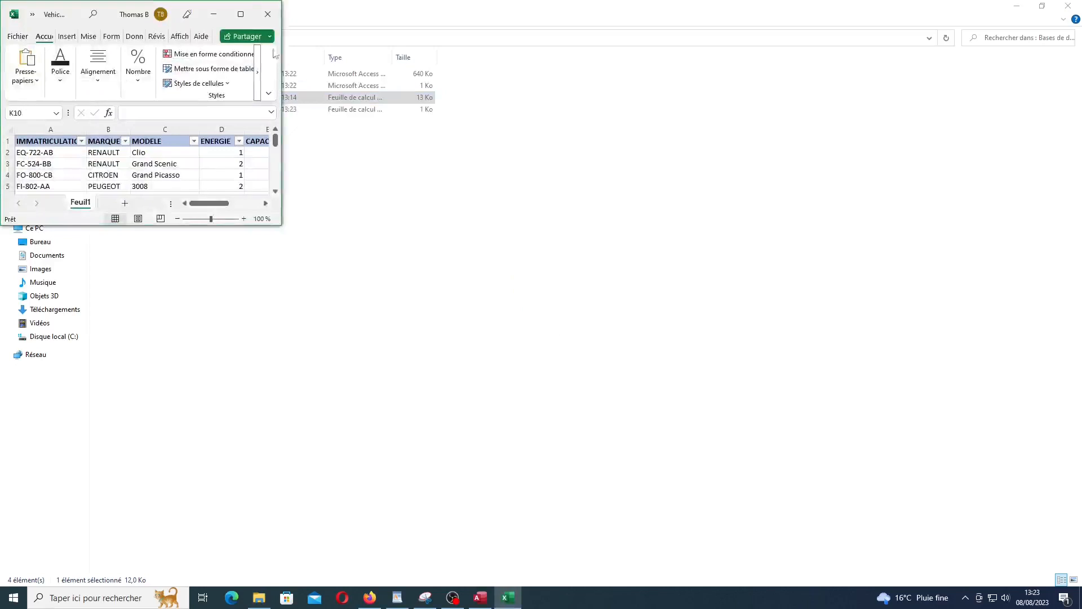
click(245, 12)
- Highlight the vehicle records in rows 2 to 6 of the worksheet to review them
click(313, 252)
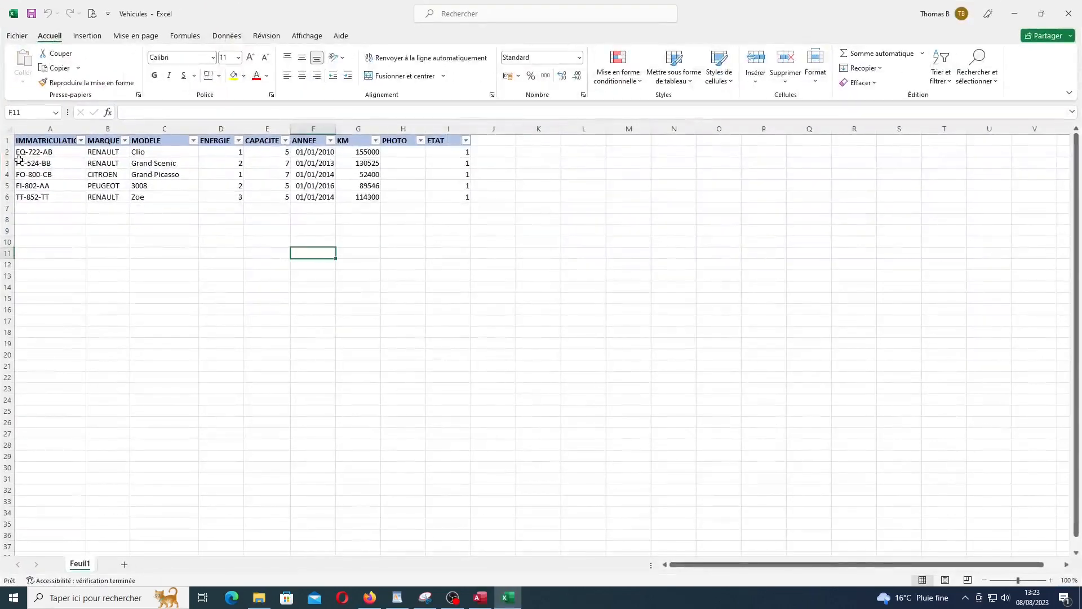
drag(3, 151, 3, 198)
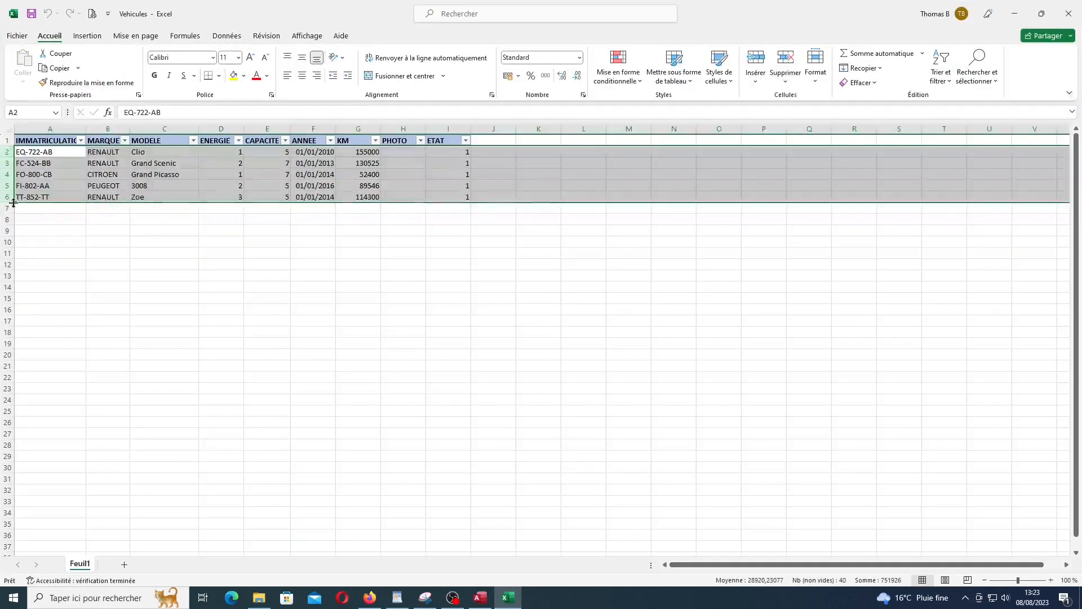
click(132, 246)
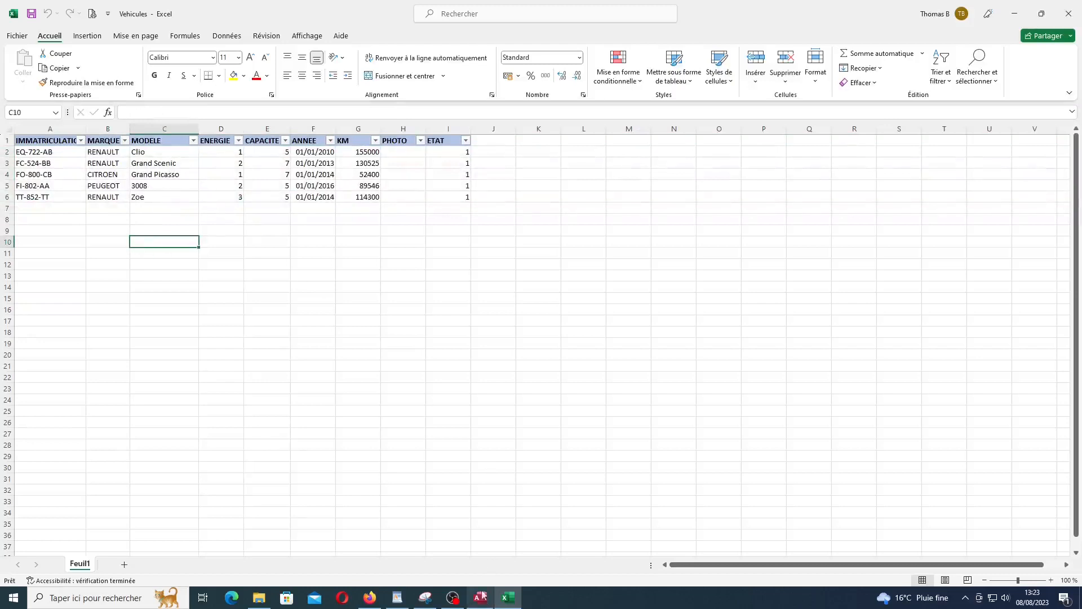
- Arrange the Vehicules workbook and the Access database side by side on the screen
drag(771, 18, 145, 14)
drag(279, 227, 488, 587)
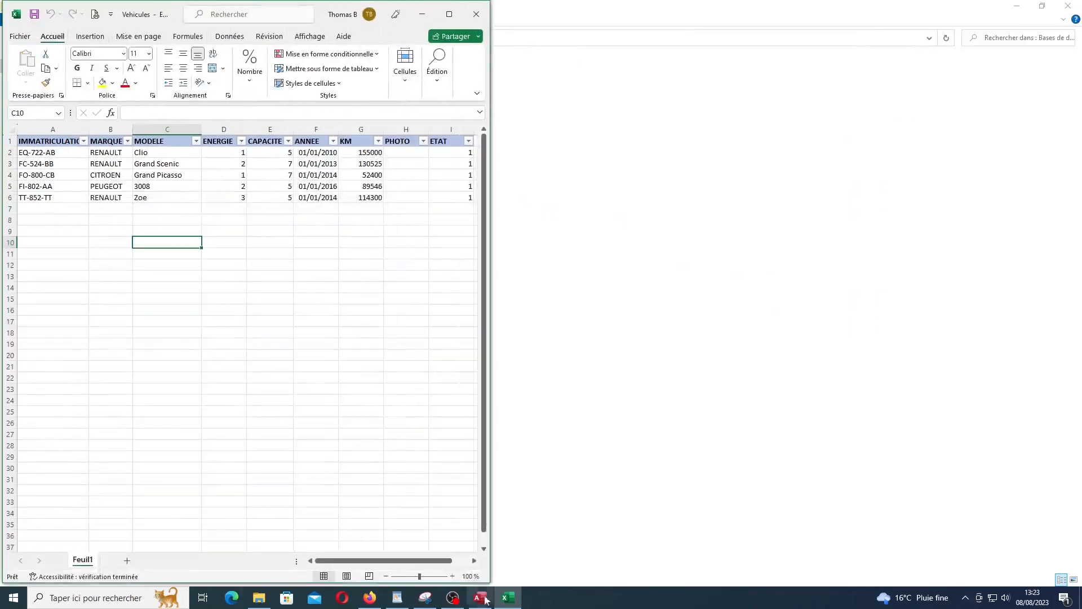
click(480, 597)
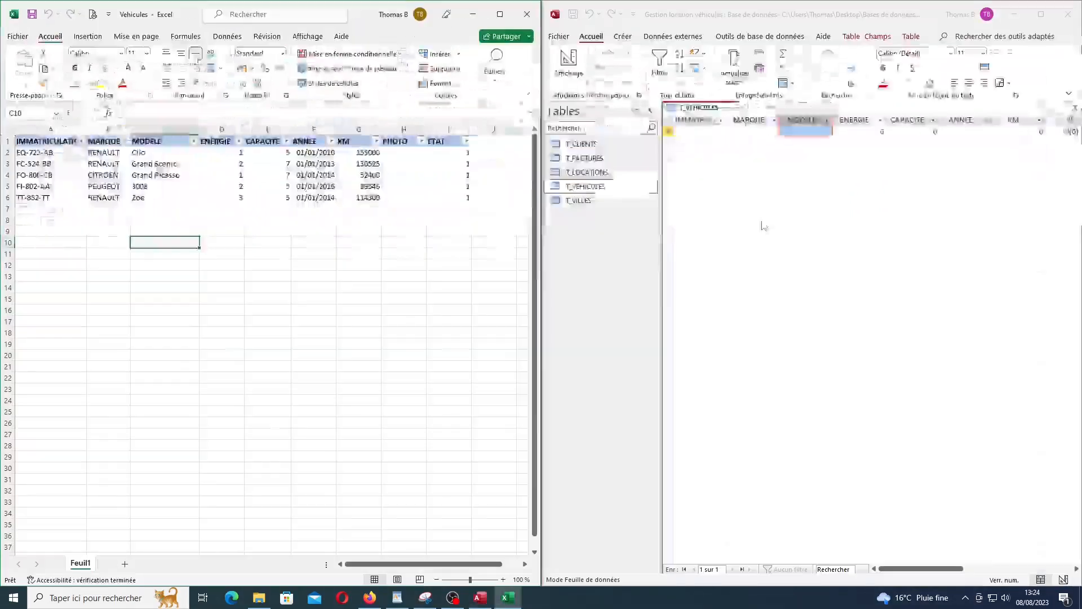
- Go through the worksheet's column headers from IMMATRICULATION to ENERGIE against the T_VEHICULES fields
click(760, 120)
click(43, 138)
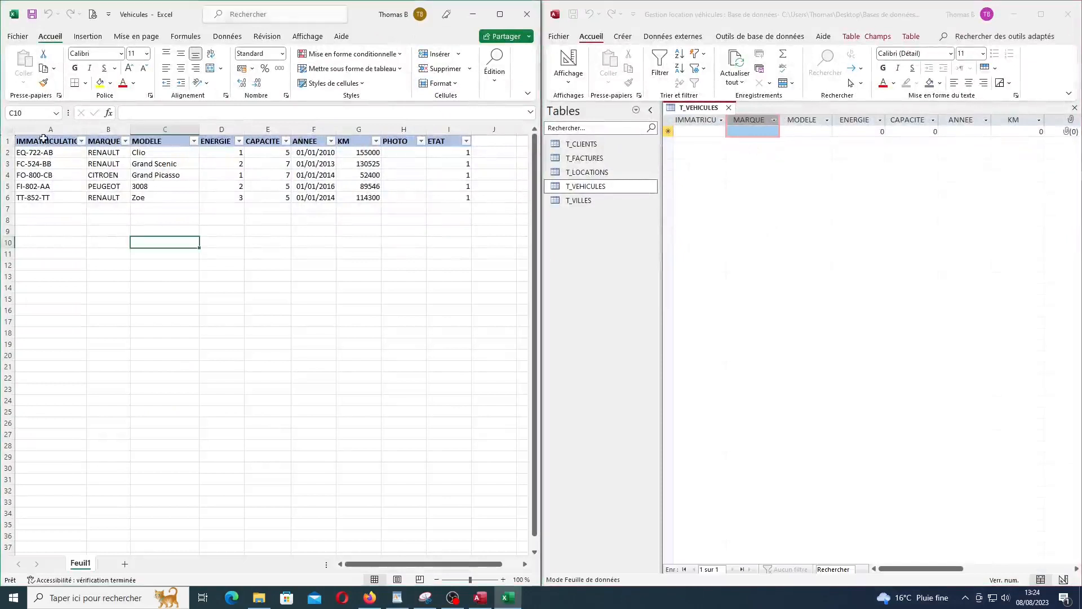
click(48, 138)
click(103, 141)
click(147, 142)
click(217, 142)
click(266, 241)
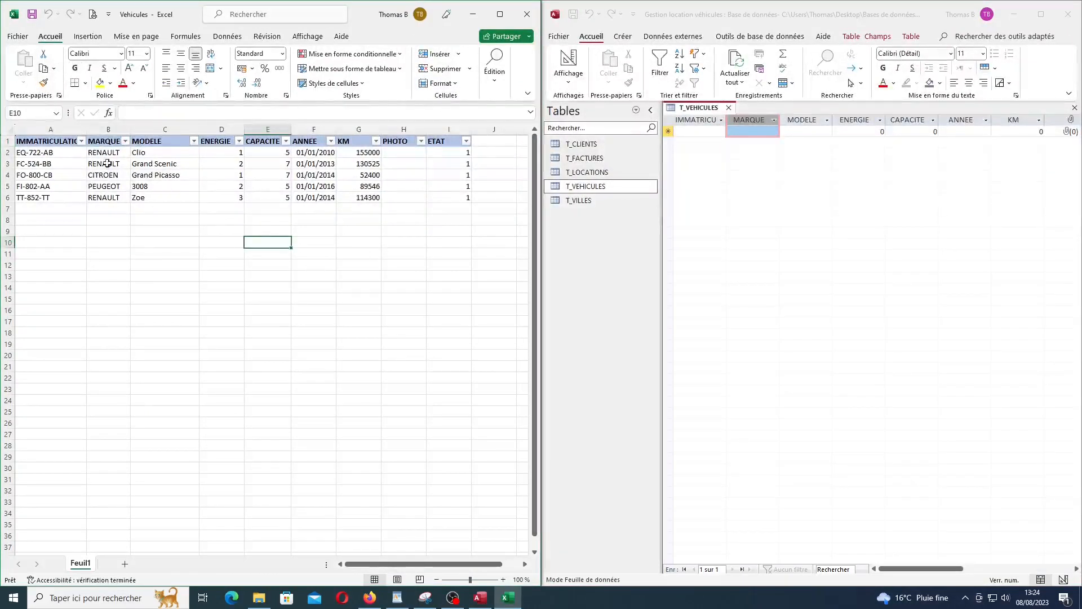
- Compare the order of the IMMATRICULATION and MARQUE columns in the worksheet with the fields of T_VEHICULES
click(51, 142)
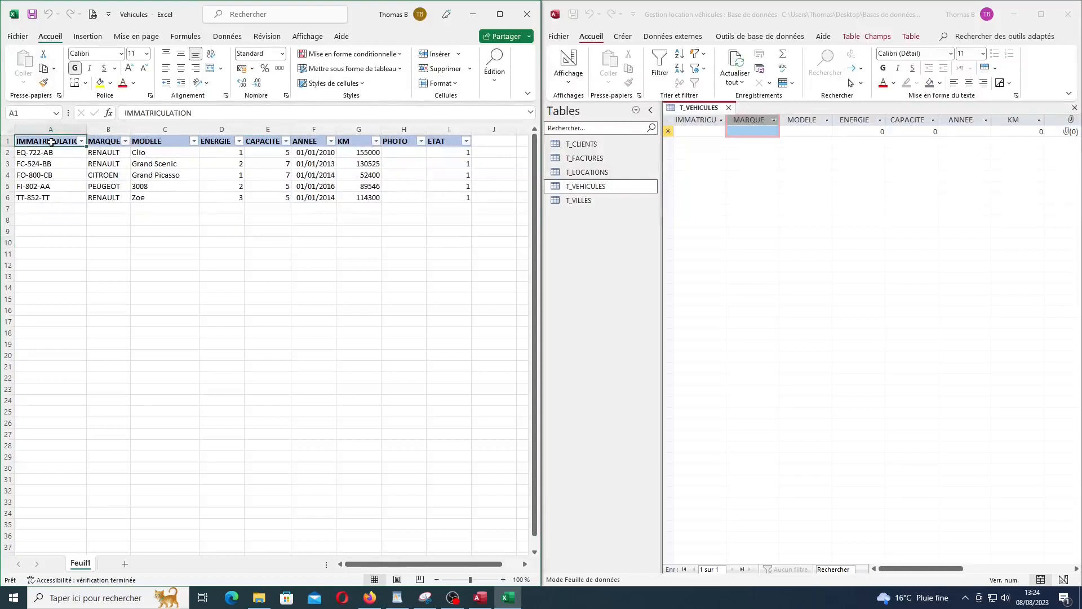
click(702, 130)
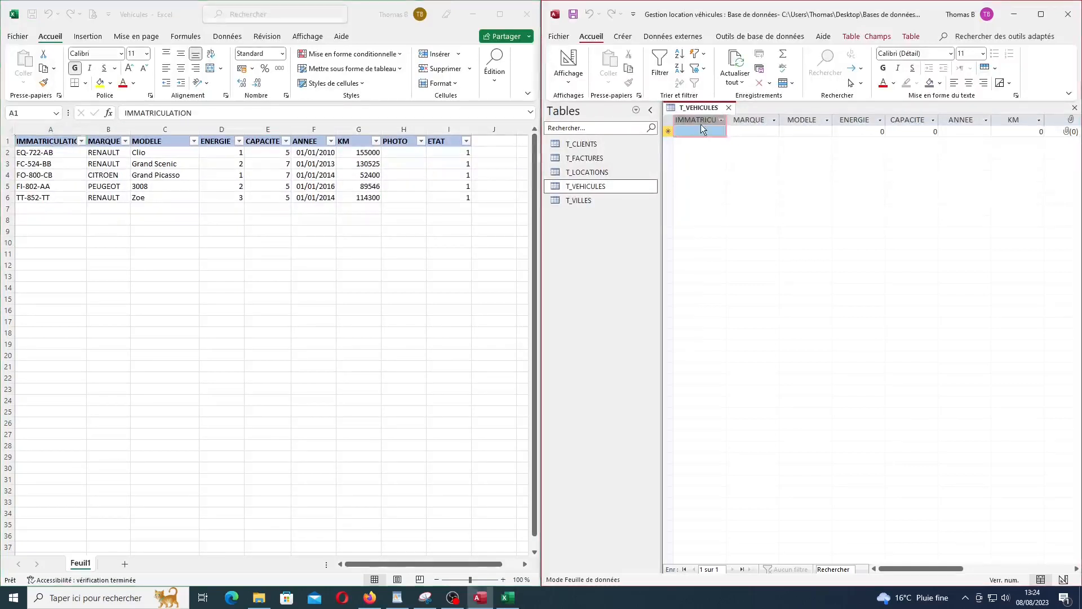
click(251, 259)
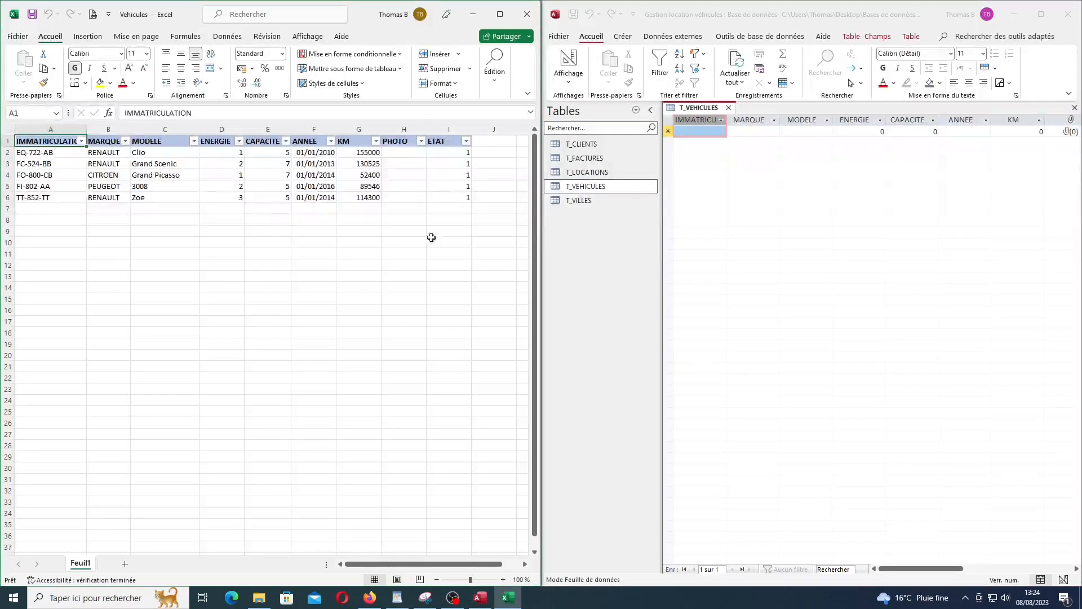
click(410, 253)
click(55, 141)
click(706, 121)
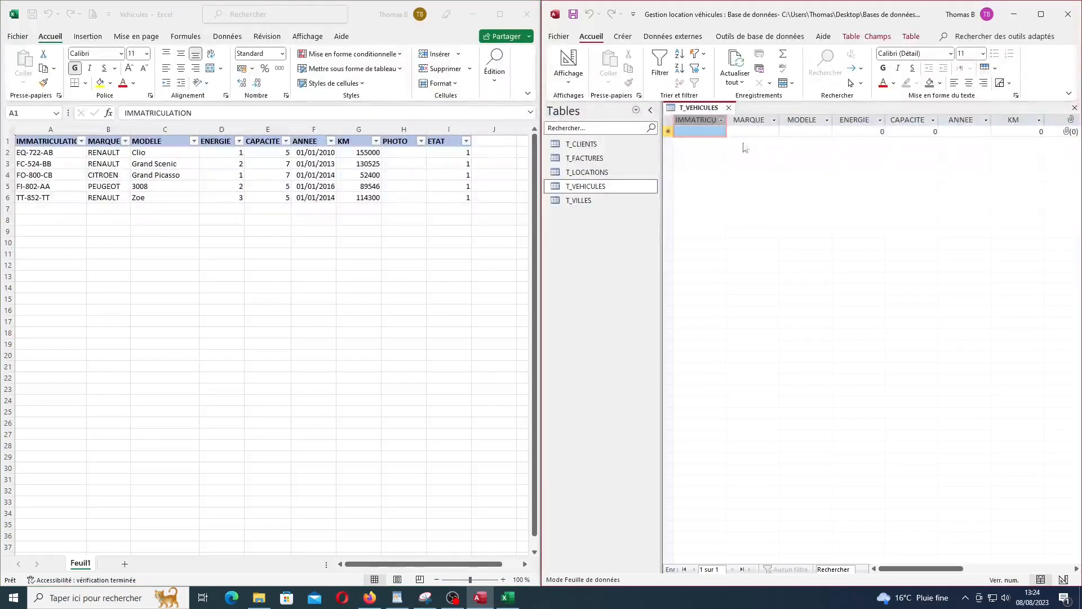
click(752, 120)
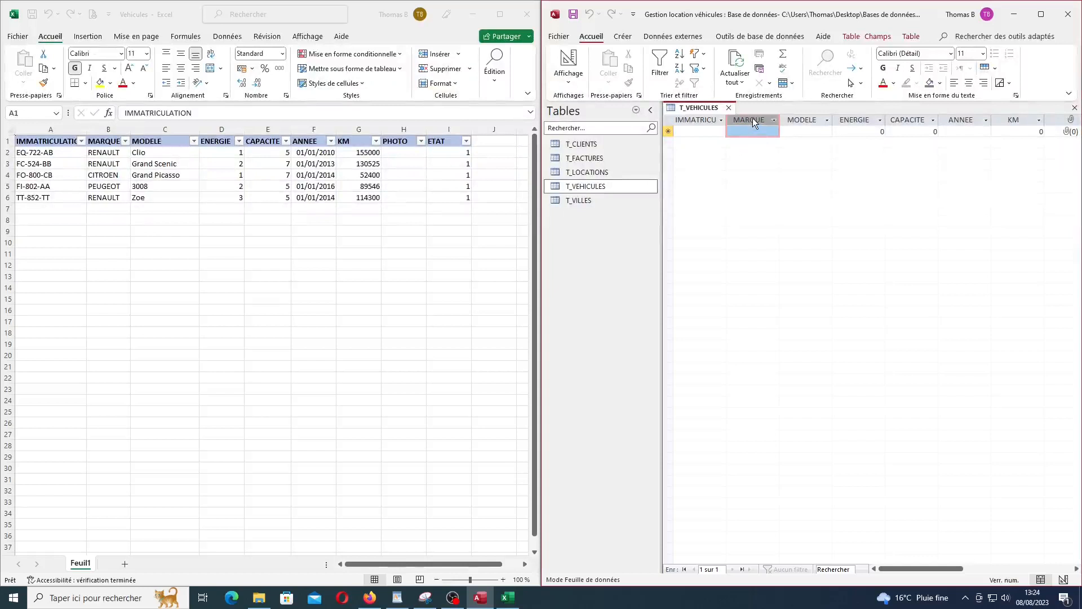
click(104, 140)
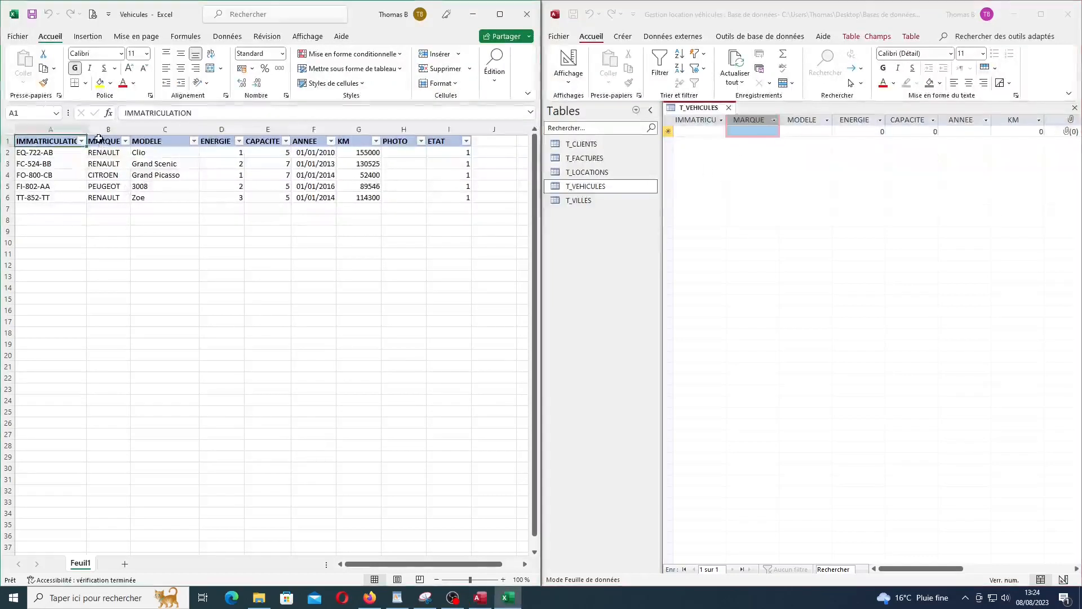
click(287, 274)
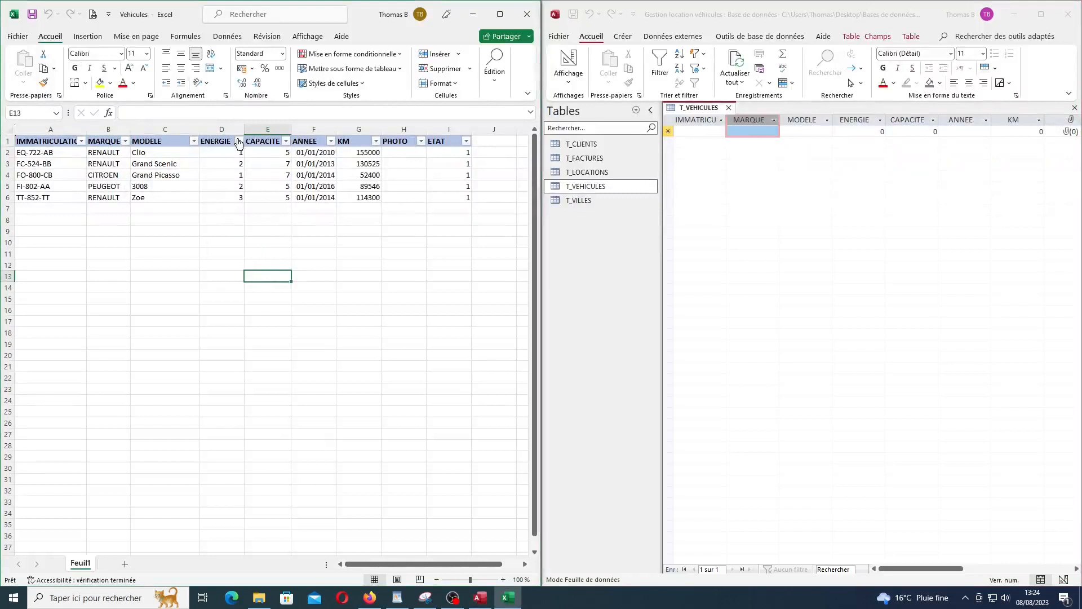
- Cut the MODELE column in the worksheet and insert it before the MARQUE column
click(169, 129)
right_click(170, 130)
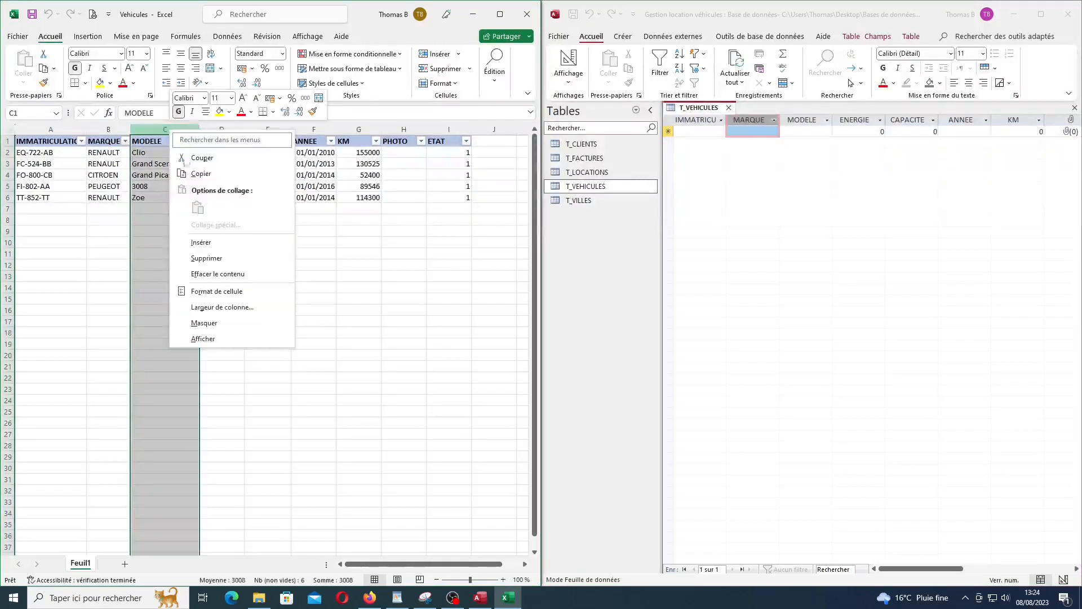
click(198, 158)
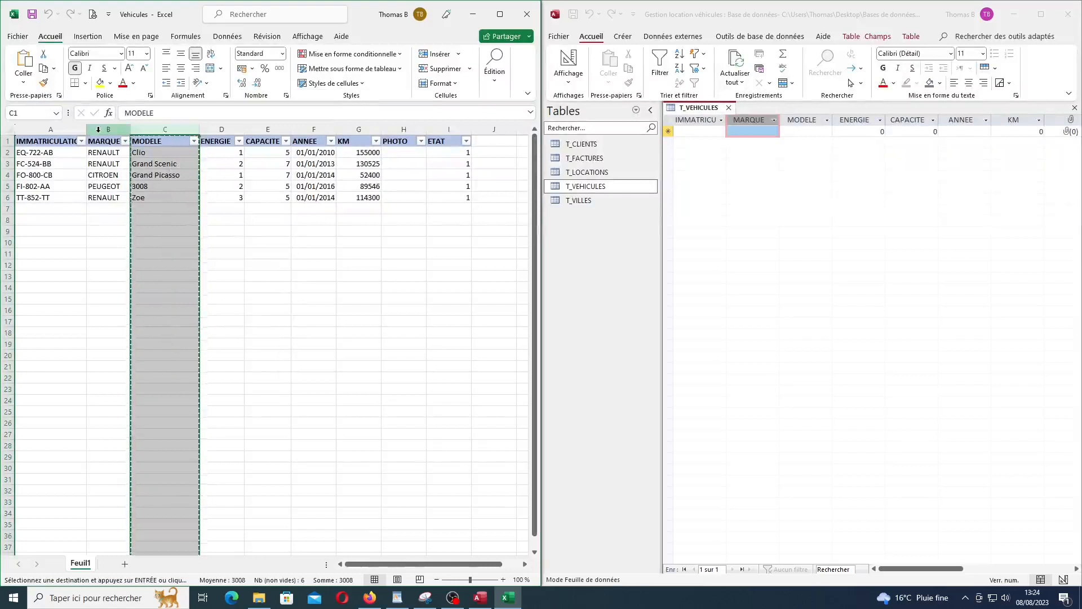
right_click(98, 129)
click(141, 245)
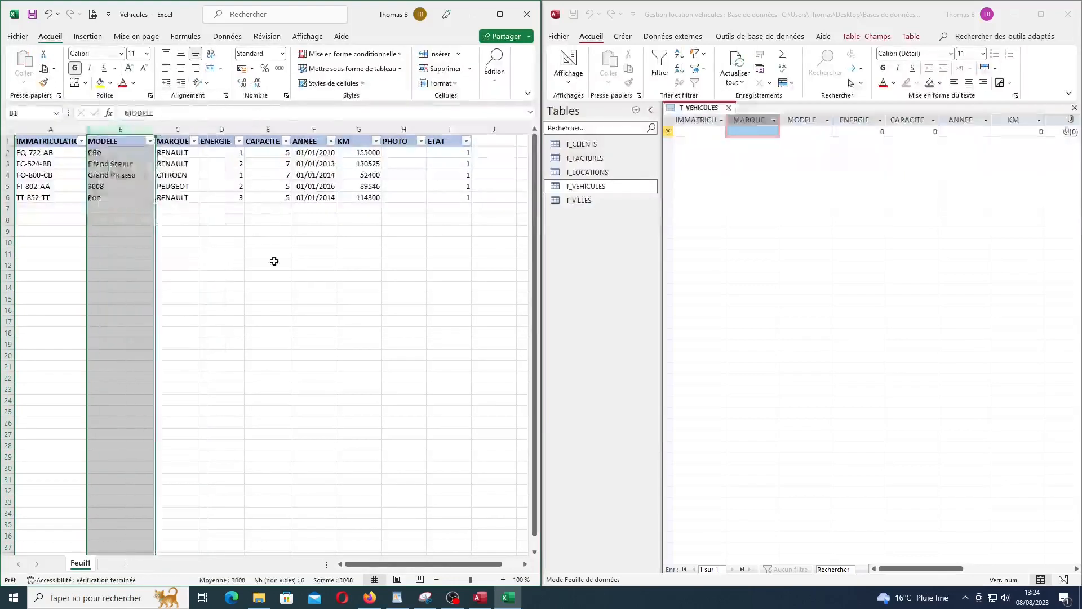
- Compare the swapped MODELE and MARQUE columns with the field order of the T_VEHICULES table
click(105, 141)
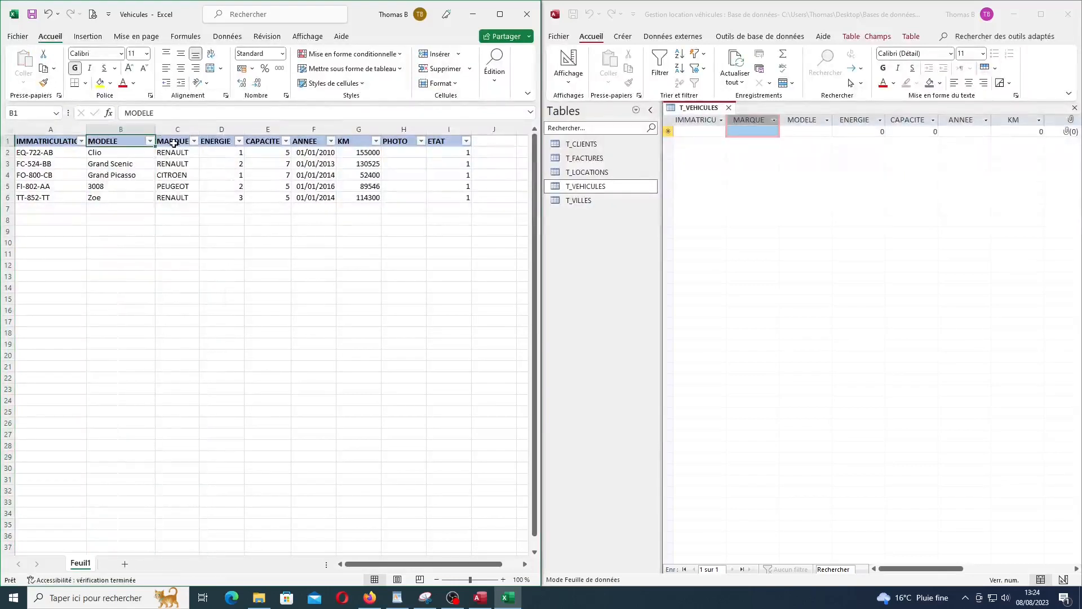
click(173, 143)
click(777, 165)
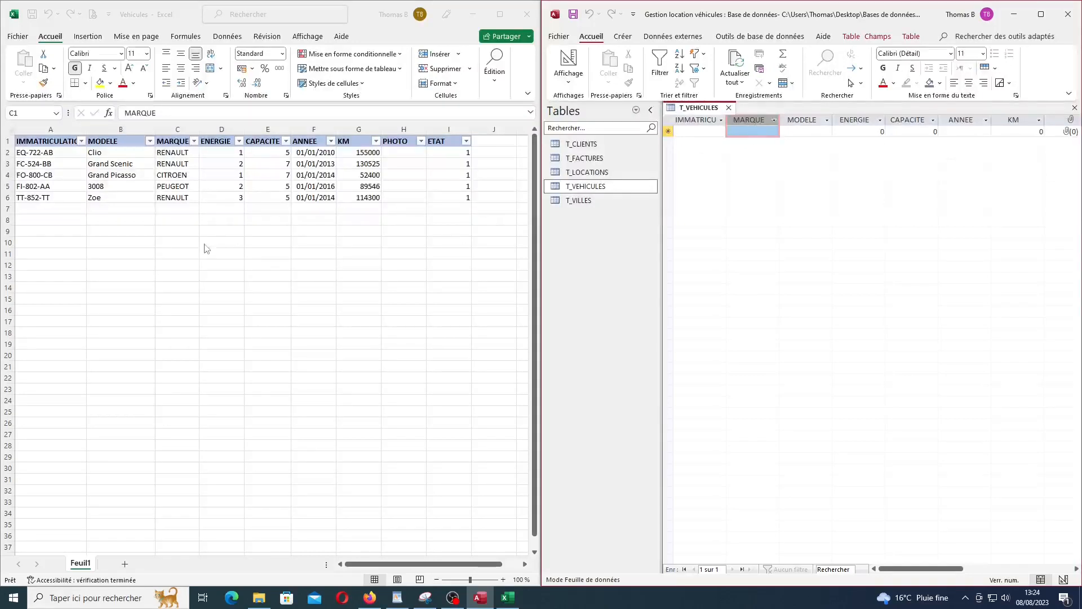
click(132, 233)
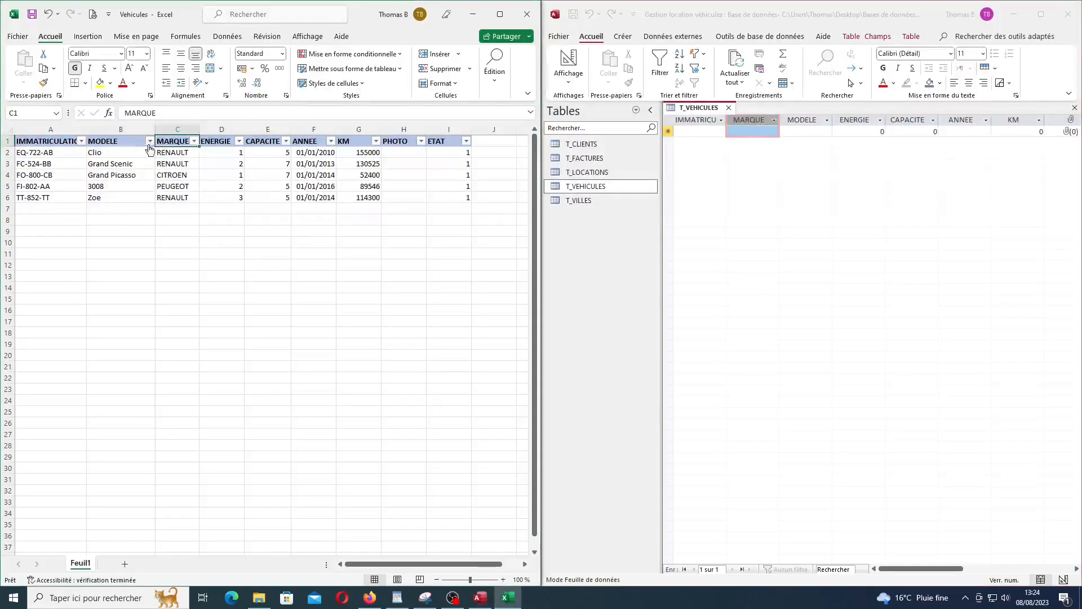
click(177, 128)
click(233, 210)
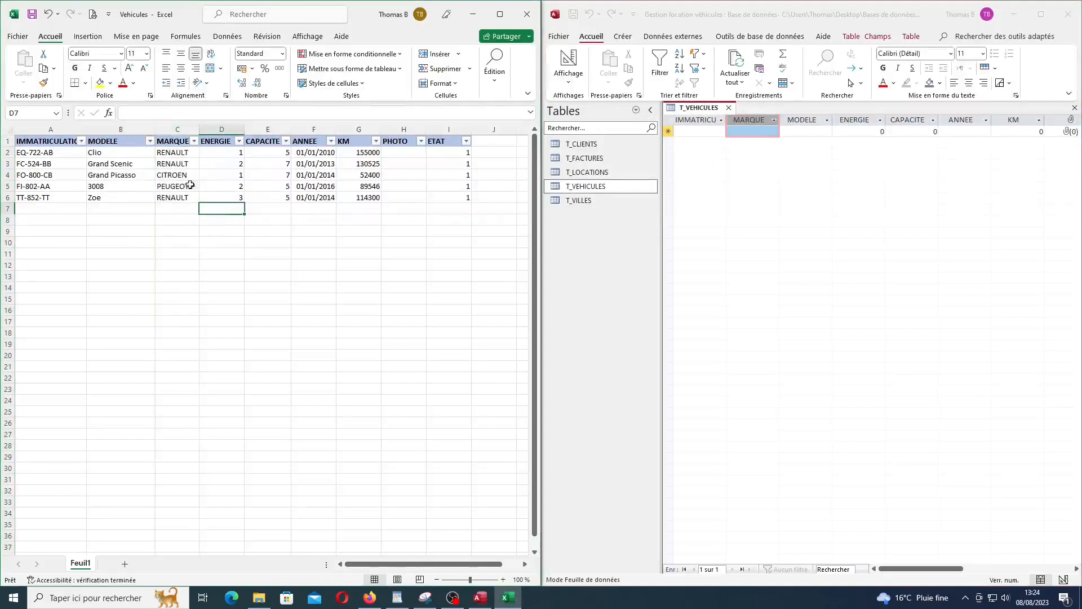
- Cut the MARQUE column in the worksheet and insert it before MODELE to match the T_VEHICULES field order
click(177, 126)
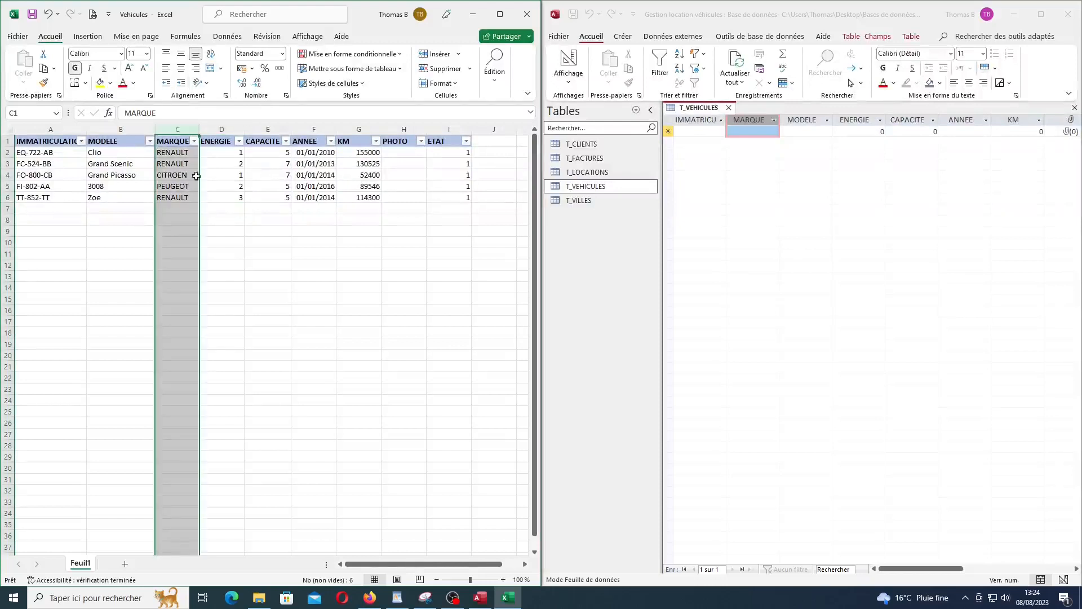
right_click(176, 129)
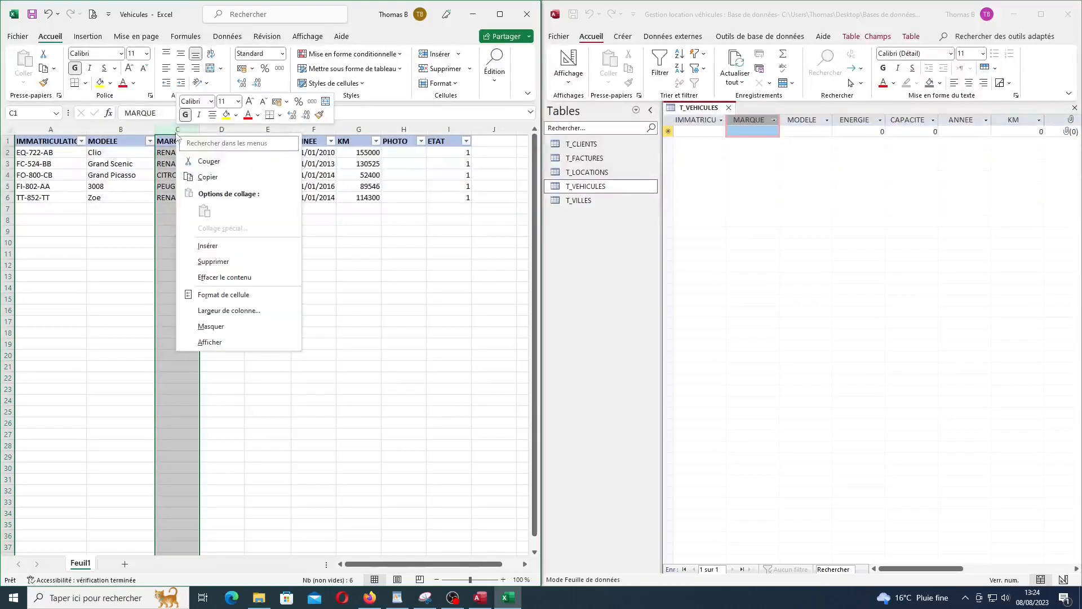
click(208, 162)
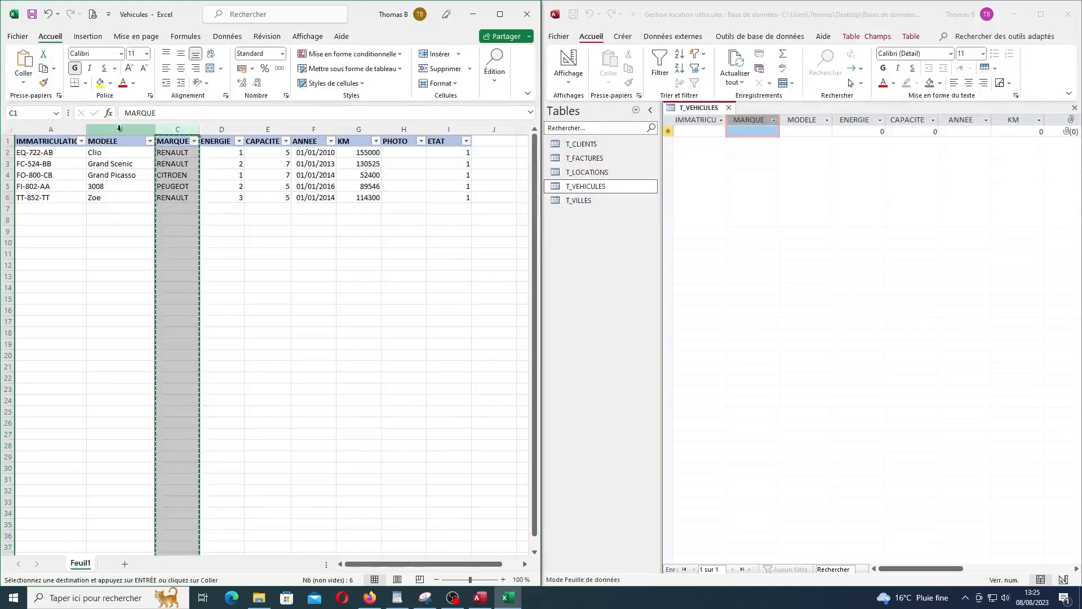
click(121, 130)
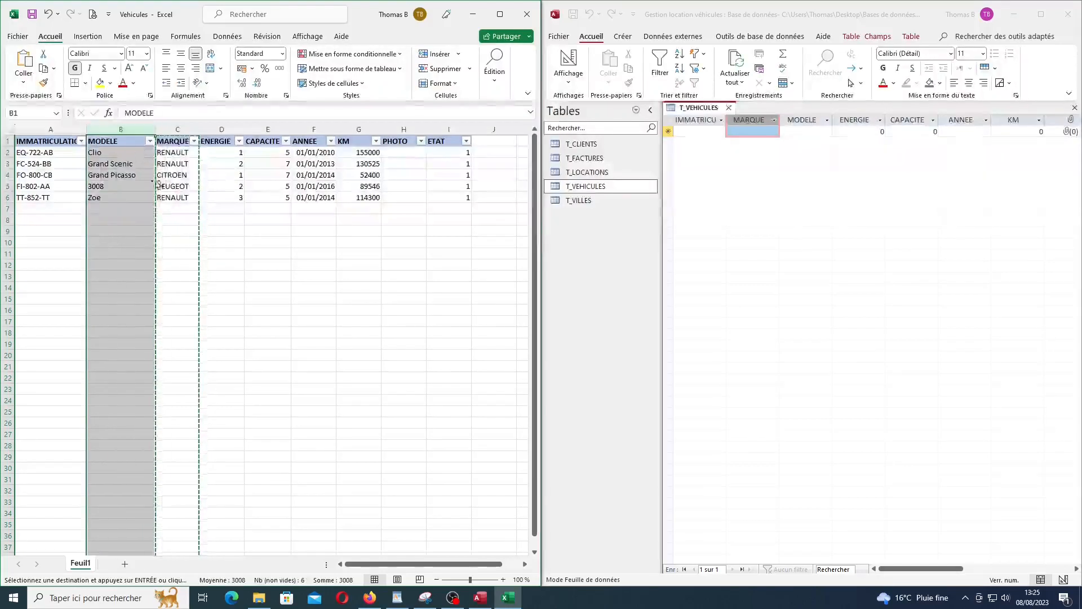
right_click(121, 130)
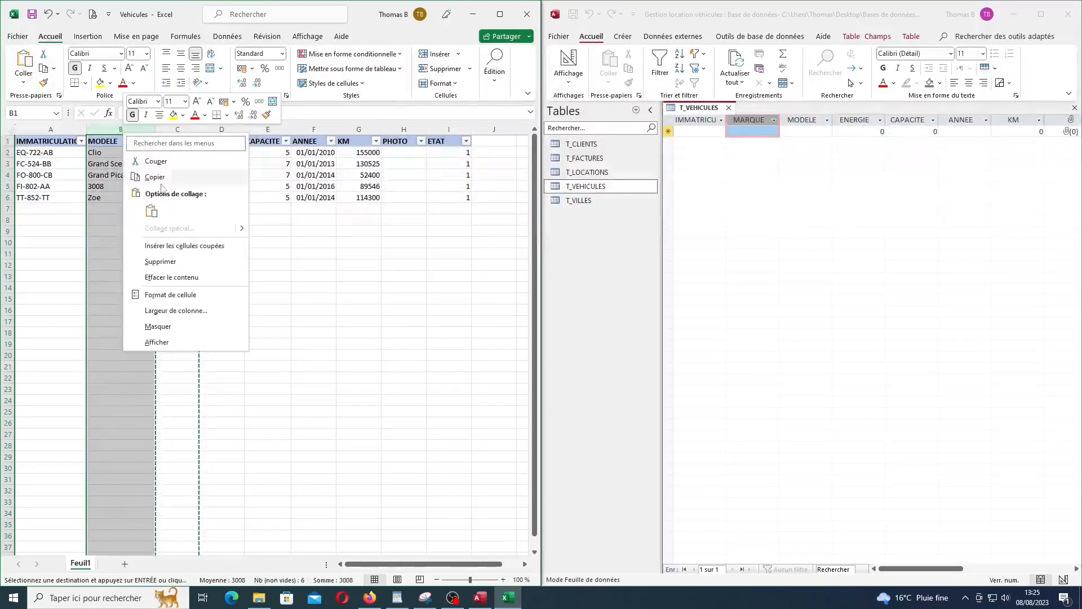
click(176, 246)
click(186, 207)
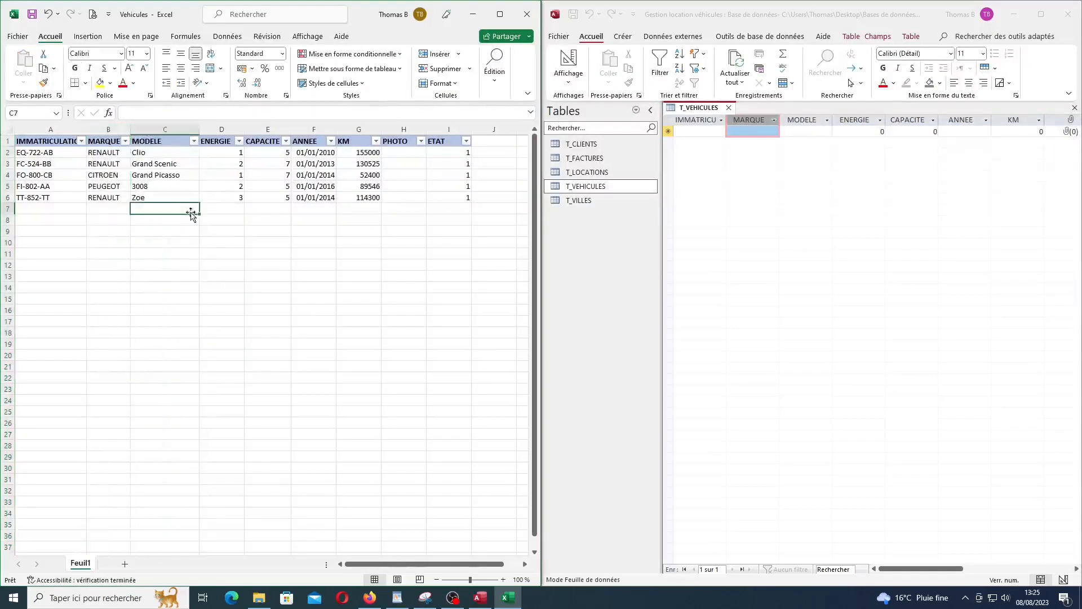
- Compare the IMMATRICULATION, MARQUE and MODELE headers in the worksheet with the T_VEHICULES fields, widening the IMMATRICULATION field to fit its name
click(102, 129)
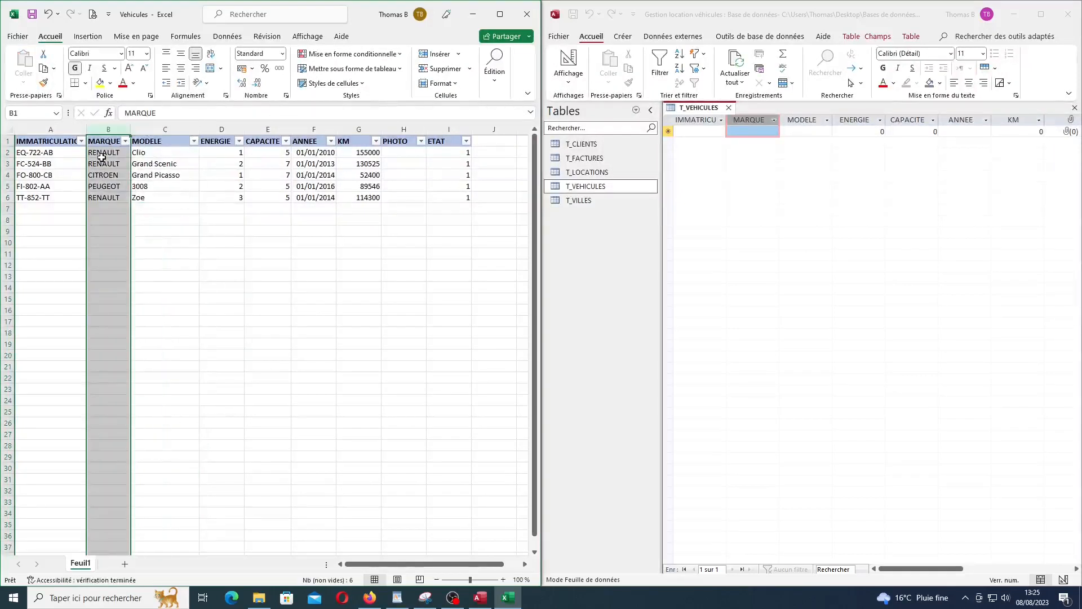
click(164, 129)
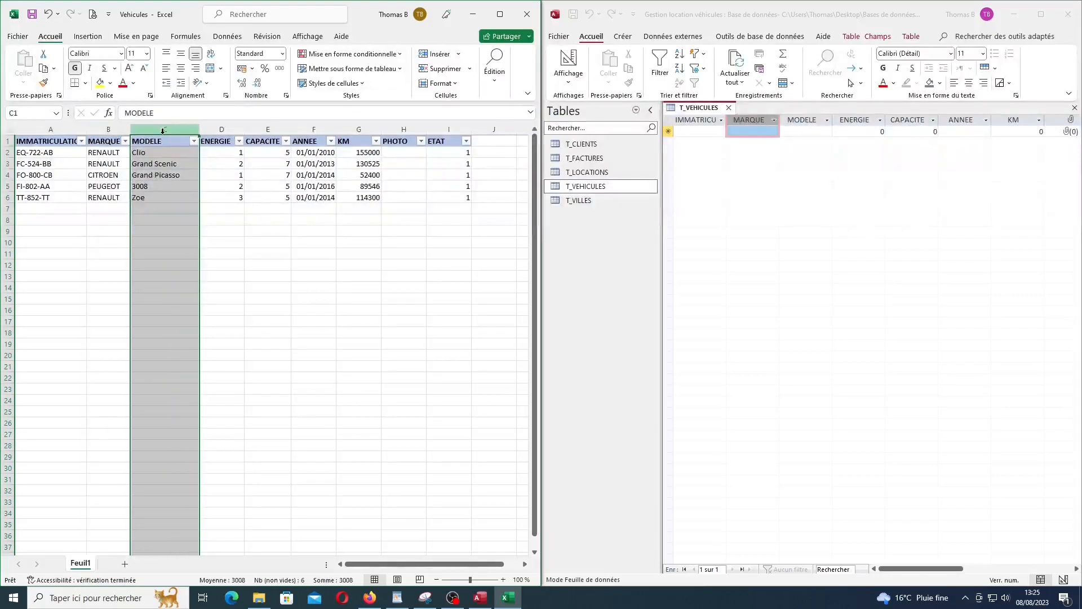
click(235, 230)
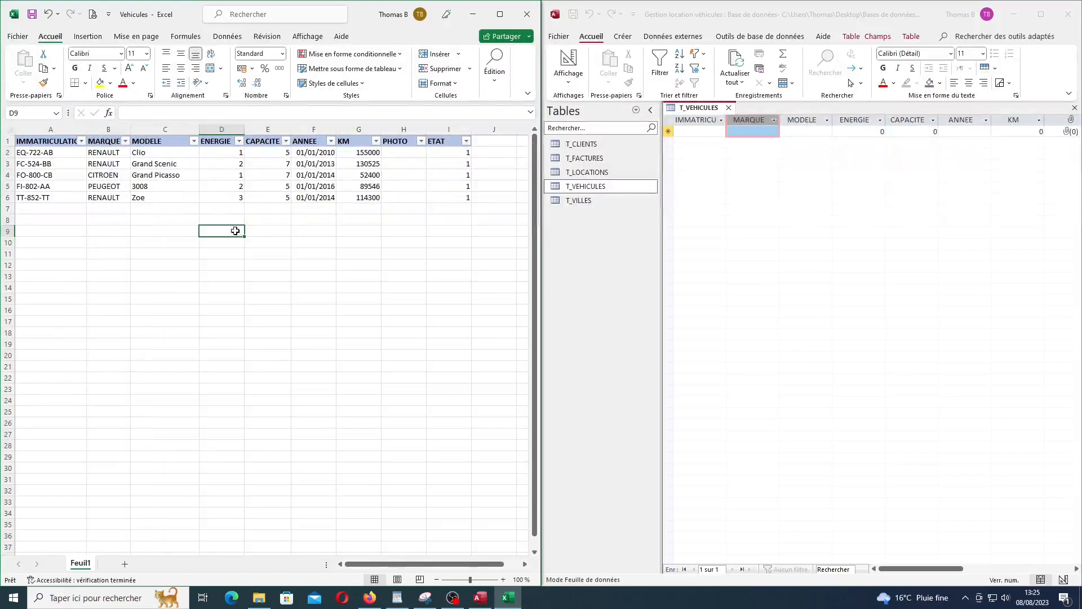
click(49, 142)
click(104, 144)
click(147, 141)
click(693, 119)
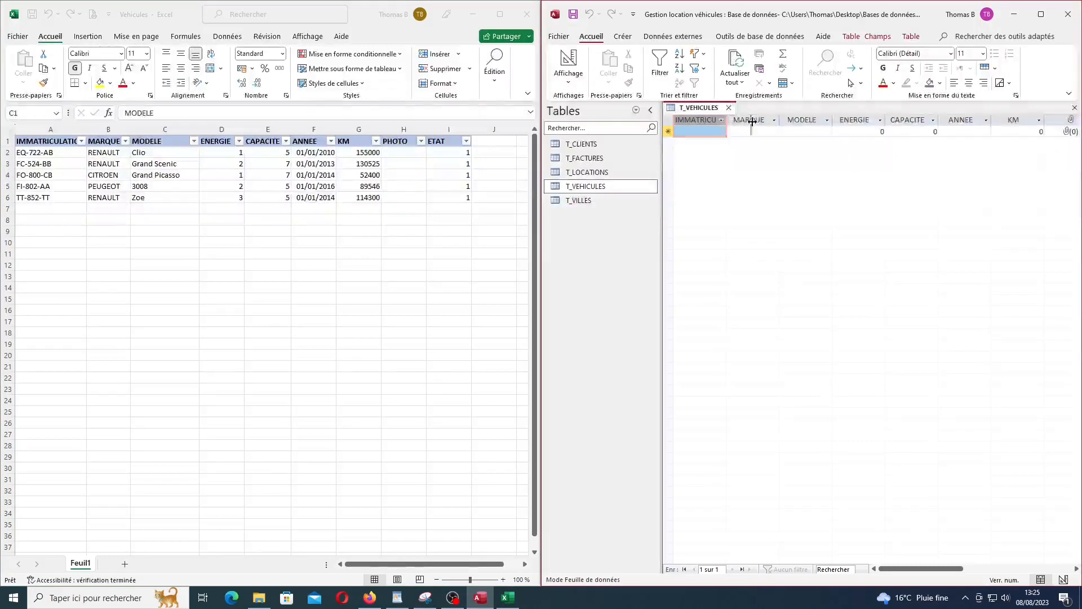
double_click(727, 119)
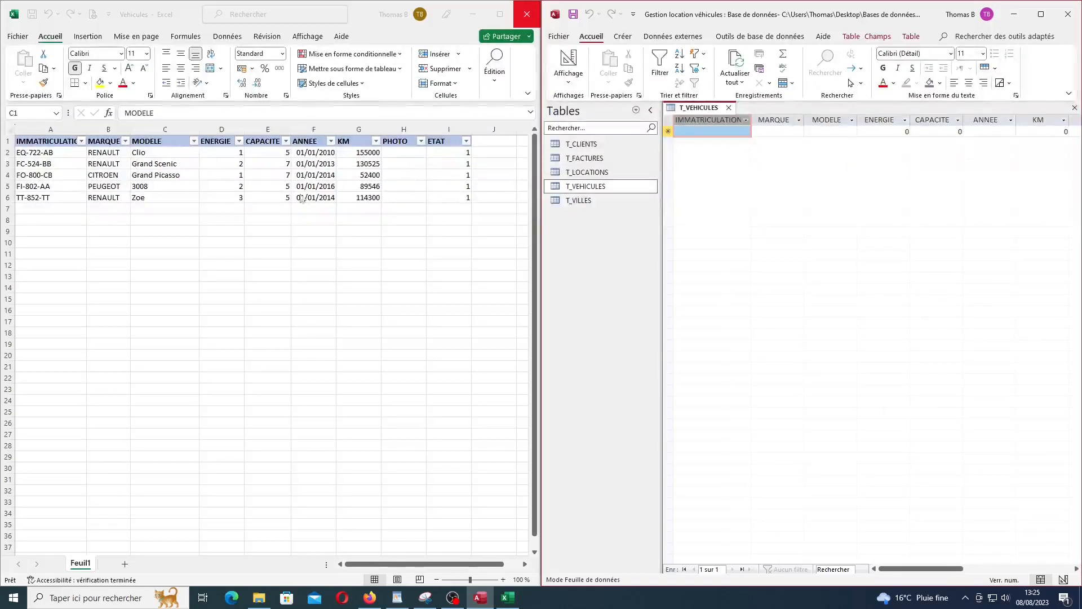
- Close the Vehicules workbook without saving, and close the T_VEHICULES table in the maximized Access window without saving its layout changes
click(526, 14)
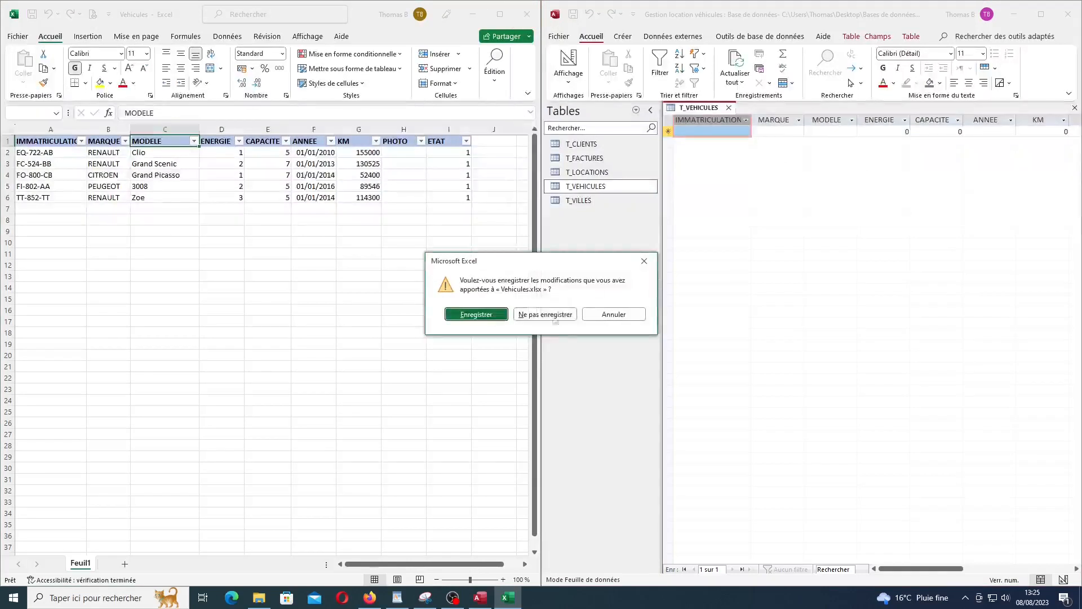
click(552, 316)
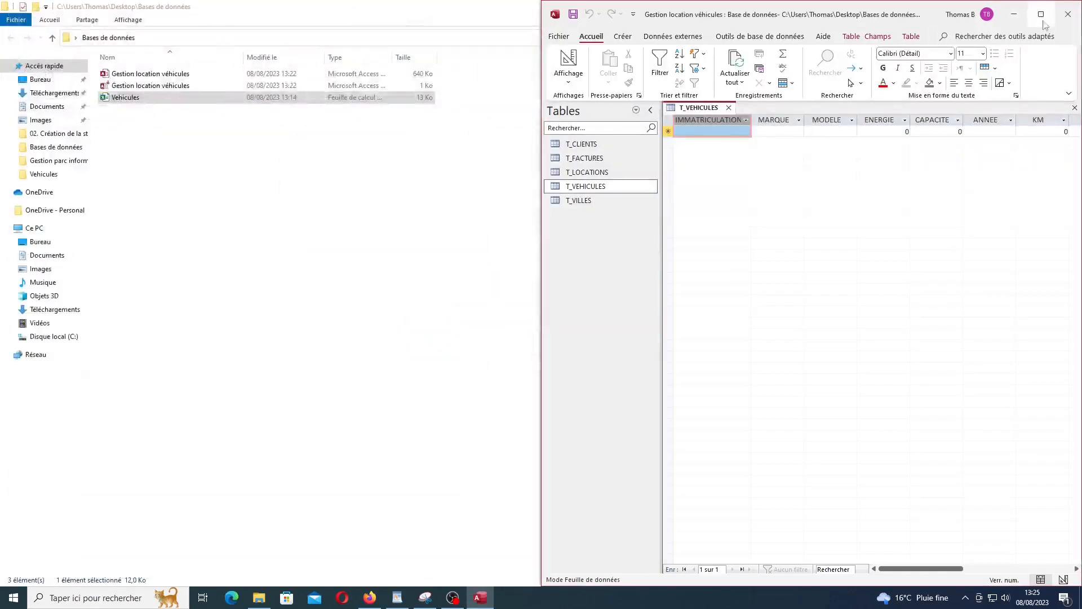
click(1041, 14)
click(186, 107)
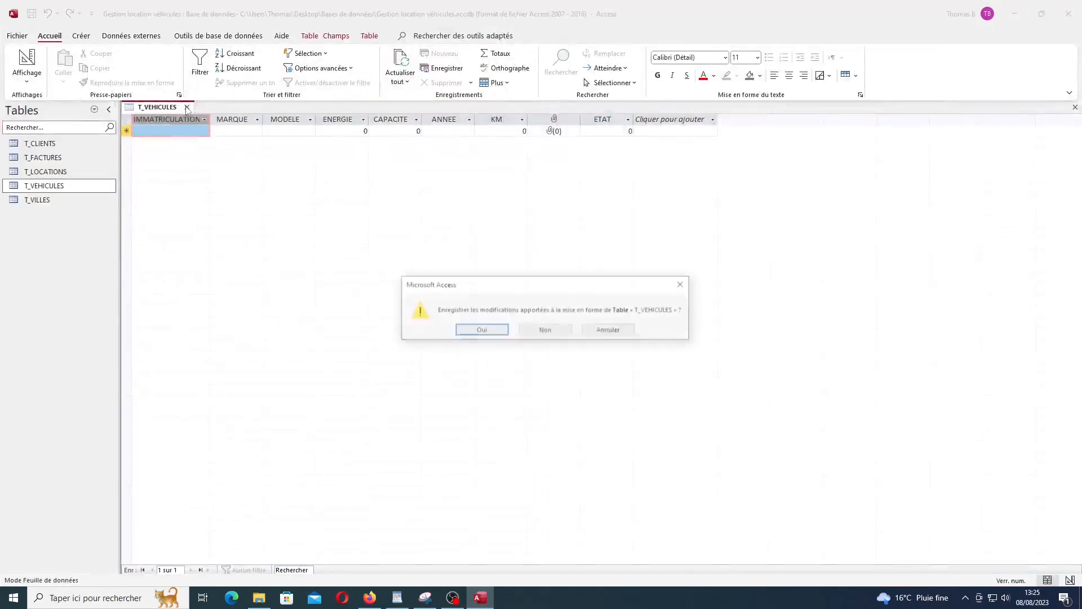
click(545, 331)
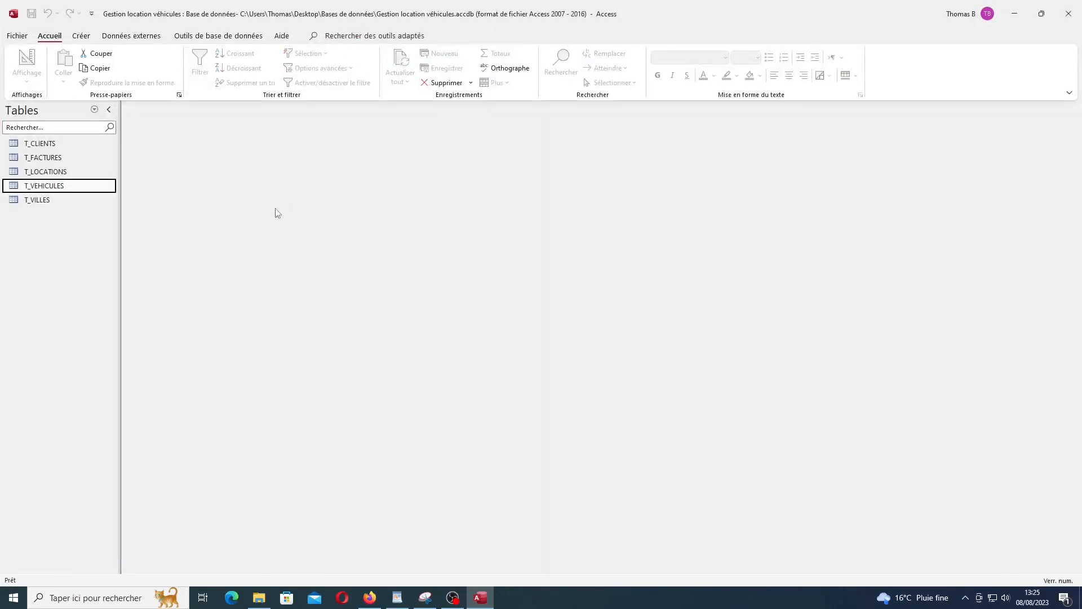
- Start importing external data from an Excel file and choose Vehicules.xlsx in the Bases de données folder as the source
click(120, 37)
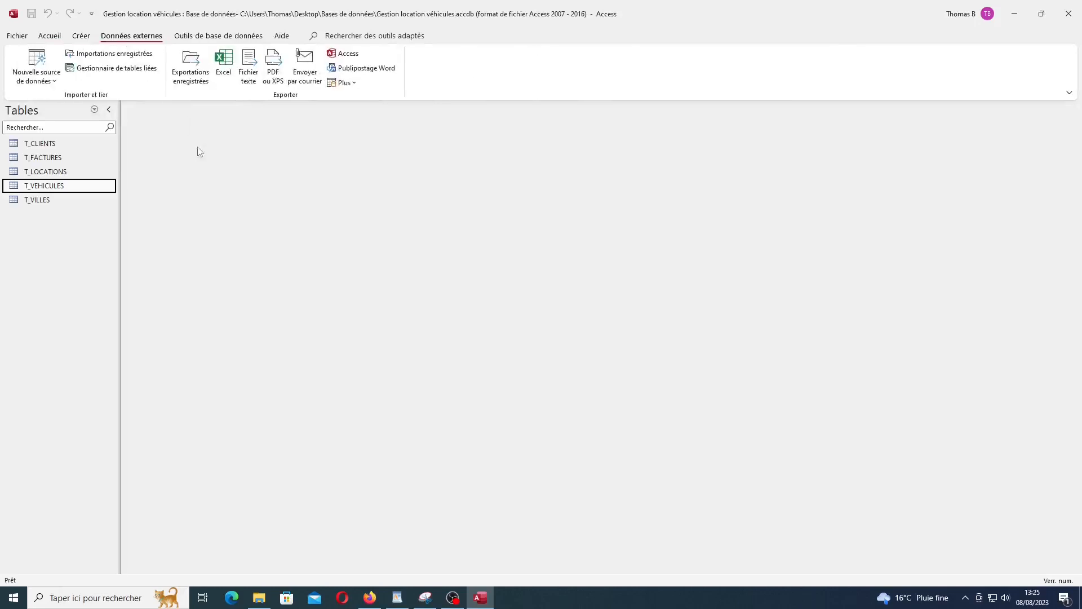
click(57, 86)
mouse_move(79, 111)
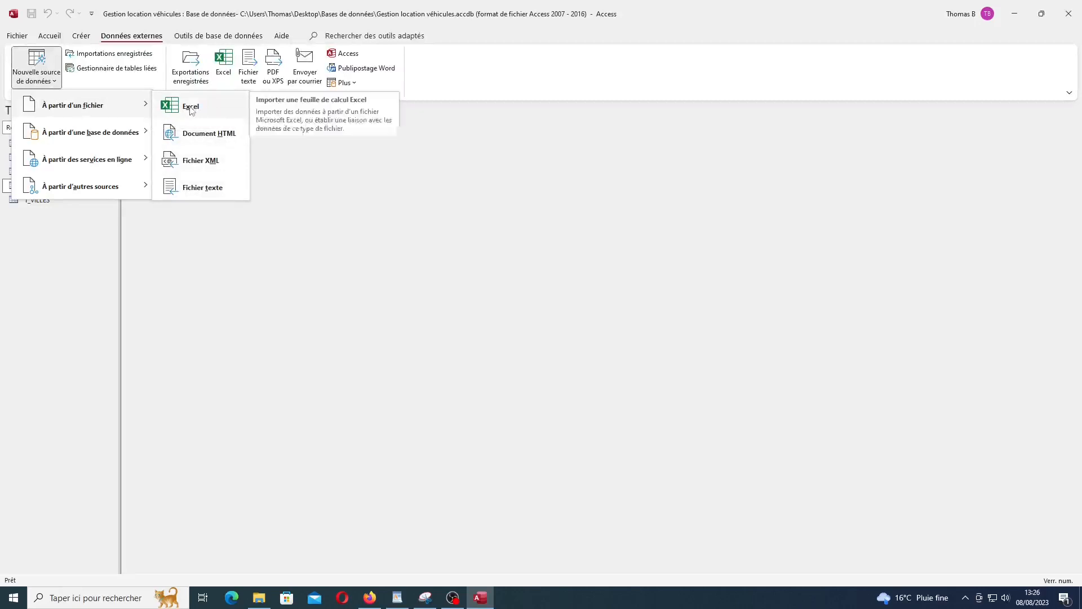
click(191, 109)
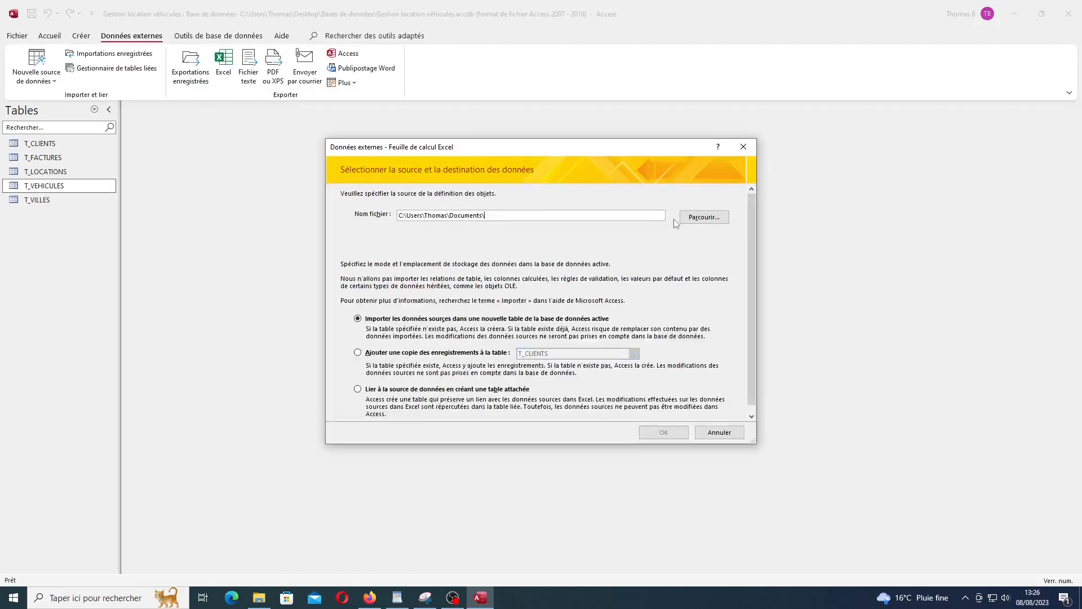
click(698, 217)
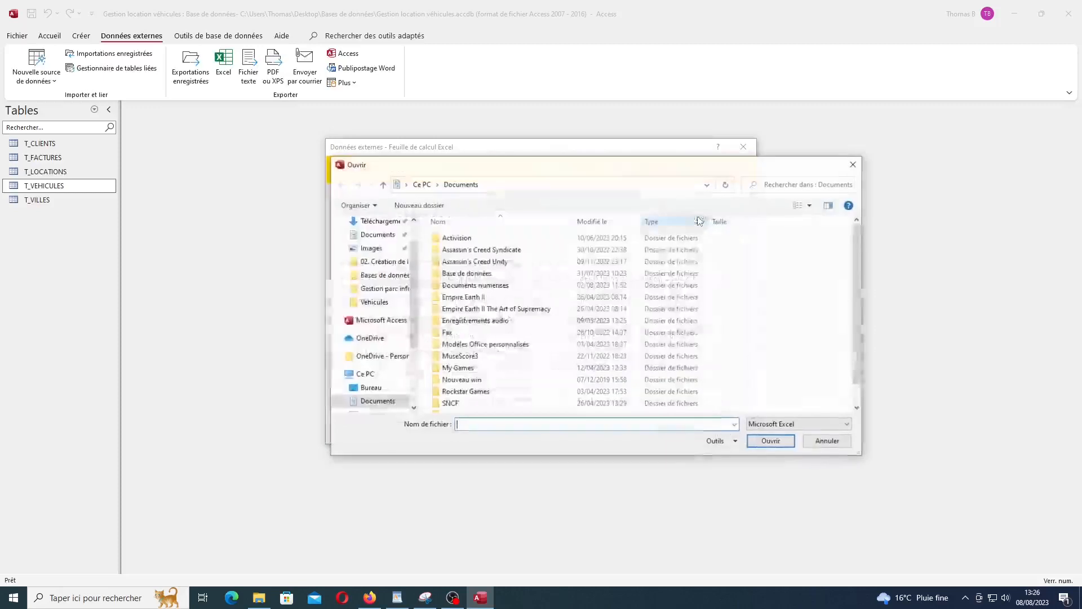
click(394, 312)
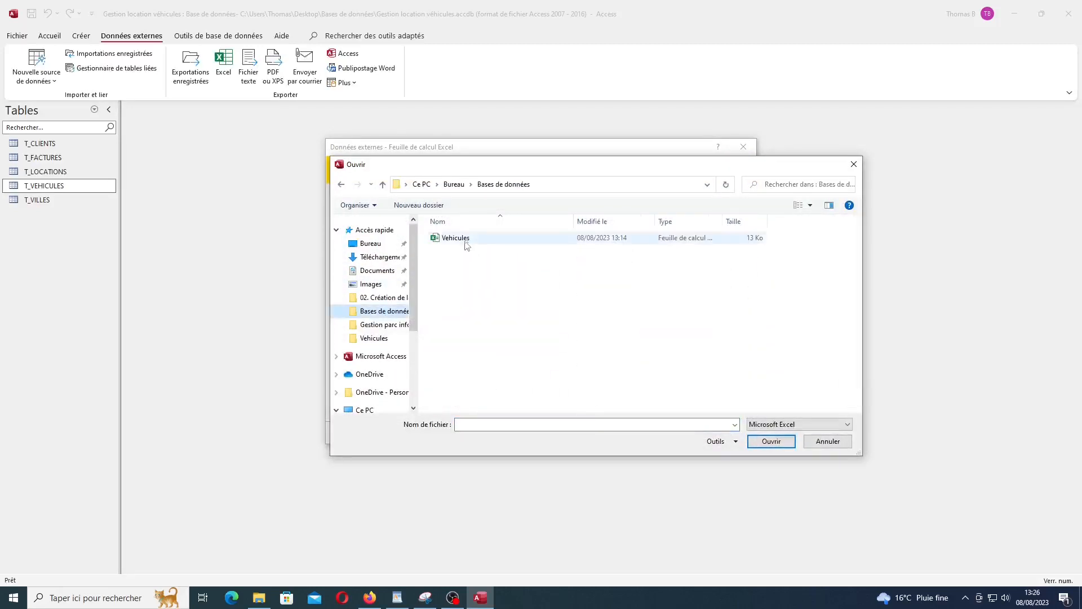
click(463, 243)
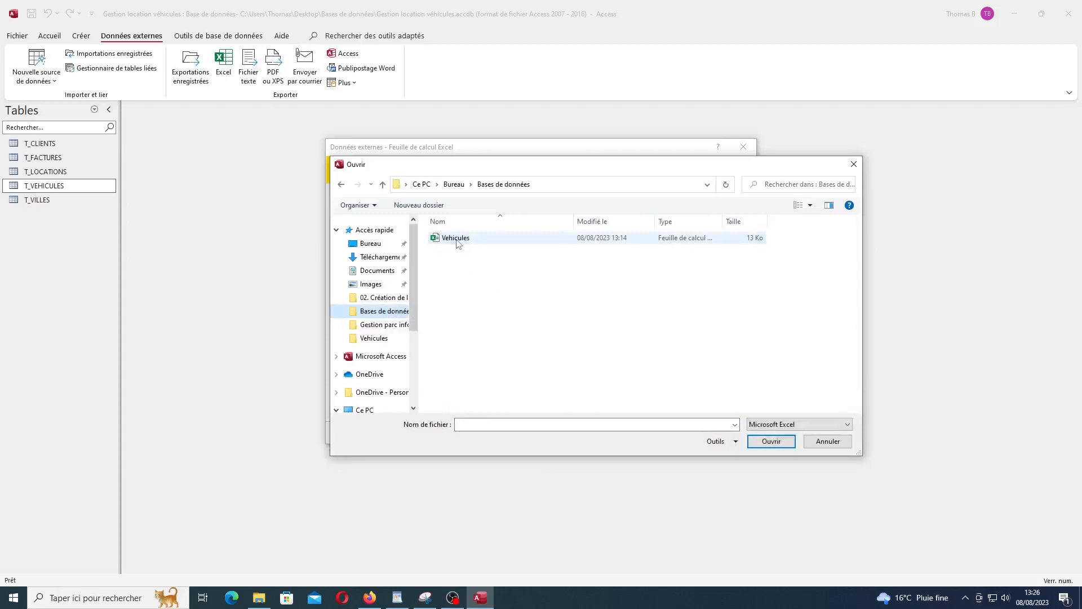
click(771, 441)
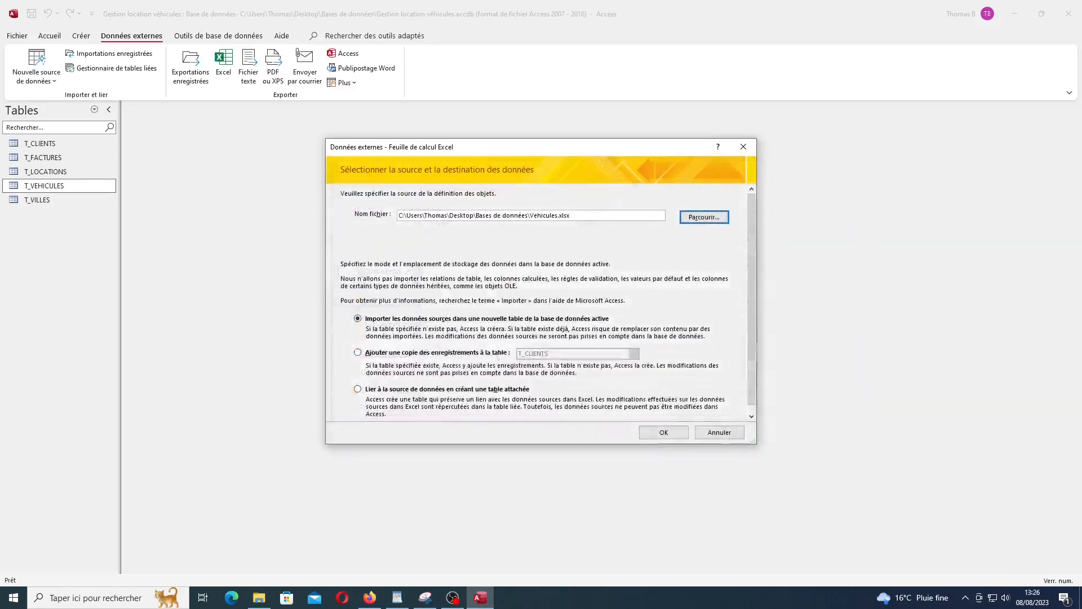
- Set the import to append a copy of the records to the T_VEHICULES table and continue to the import wizard
scroll(749, 275, down, 1)
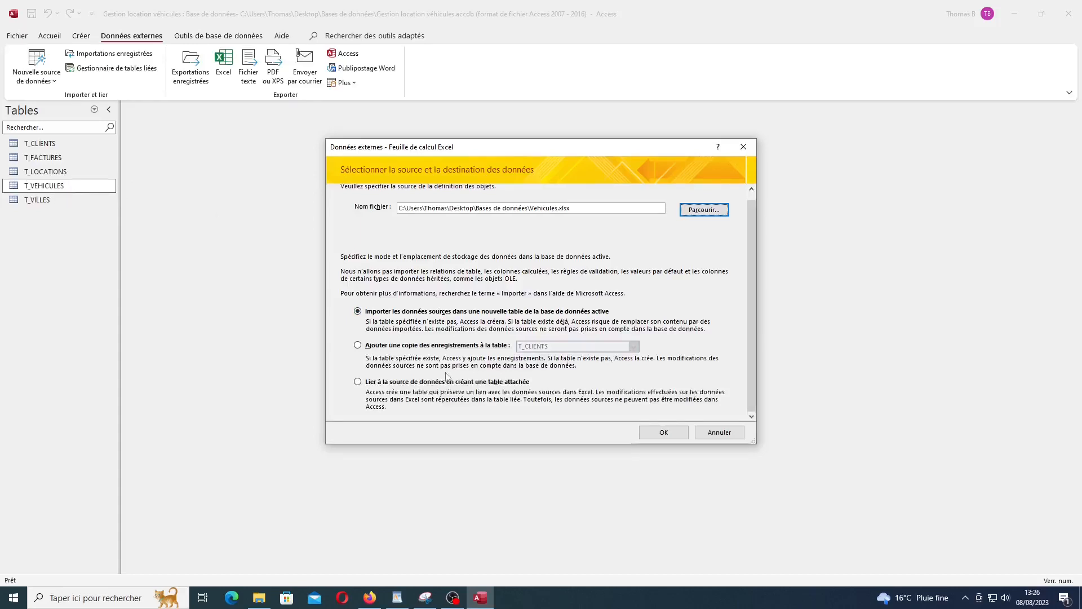
click(358, 346)
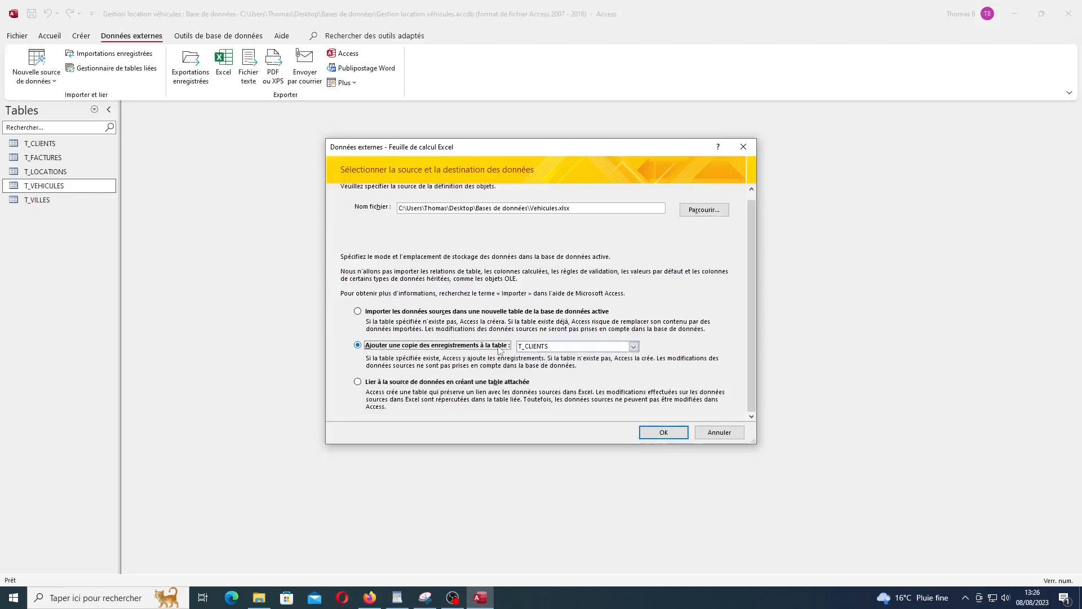
click(634, 347)
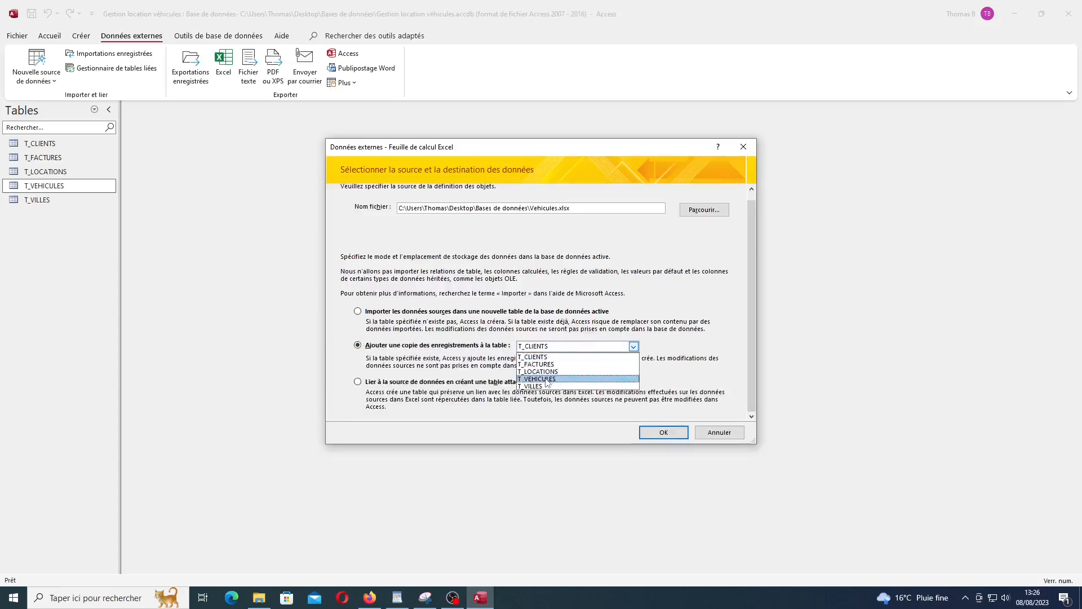
click(576, 378)
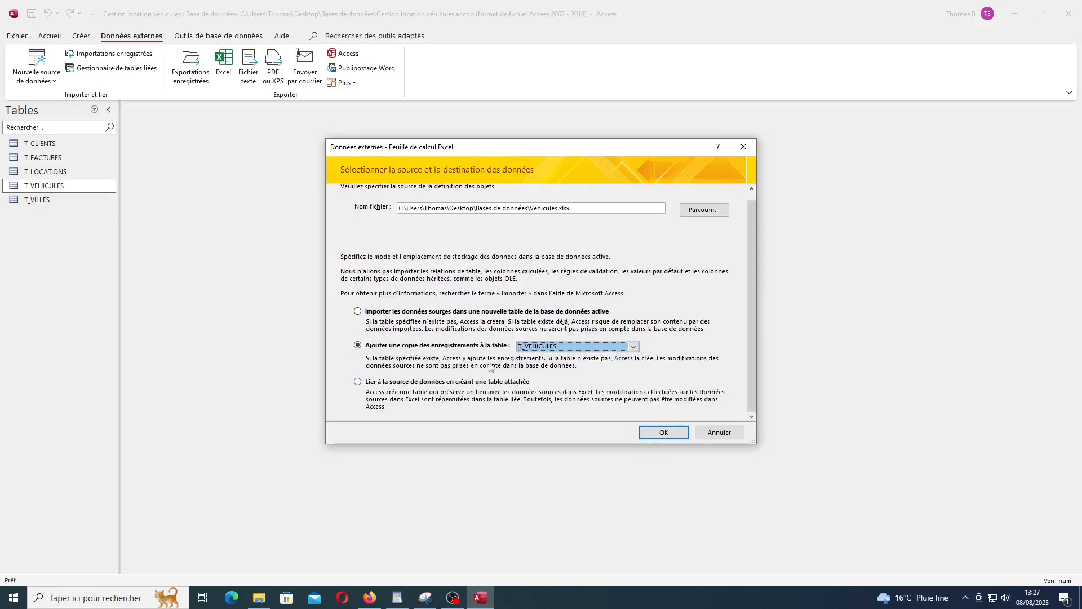
click(663, 432)
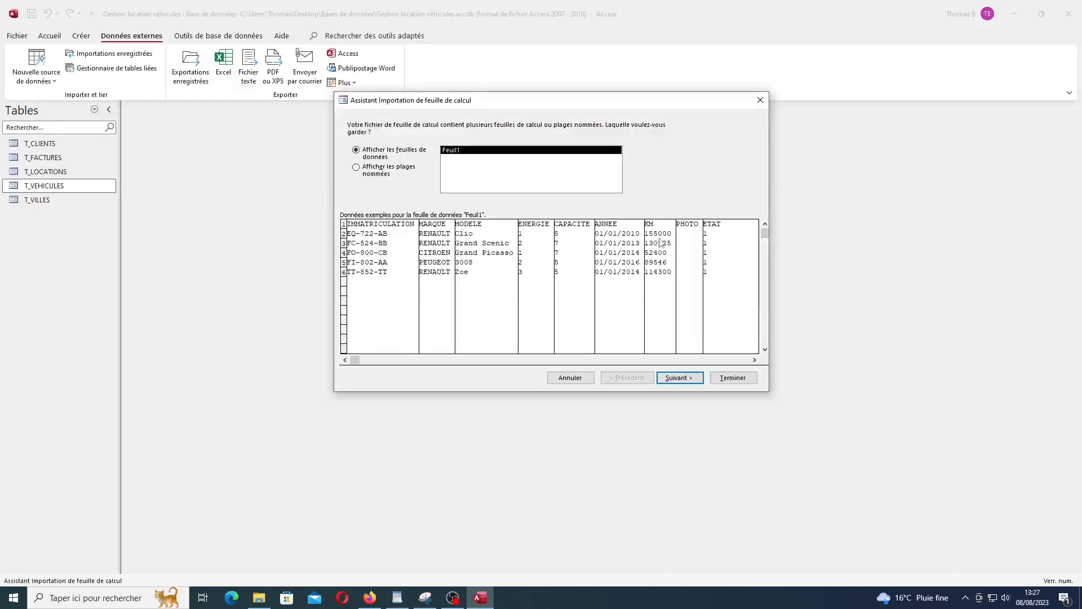
- Complete the import of the Feuil1 sheet into T_VEHICULES and close the import dialog
click(680, 378)
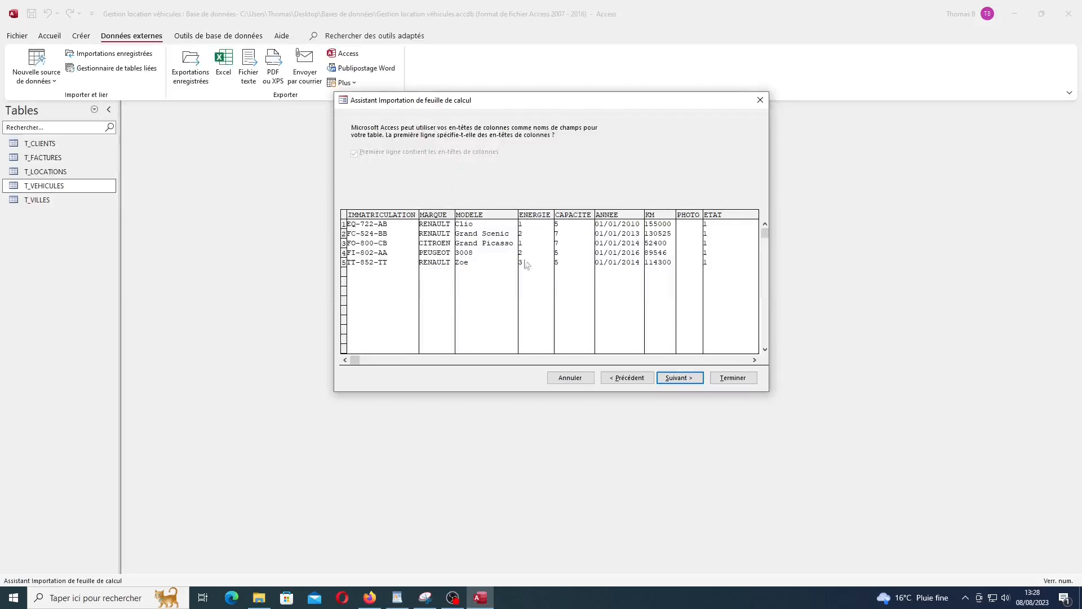
click(698, 378)
click(733, 377)
click(718, 432)
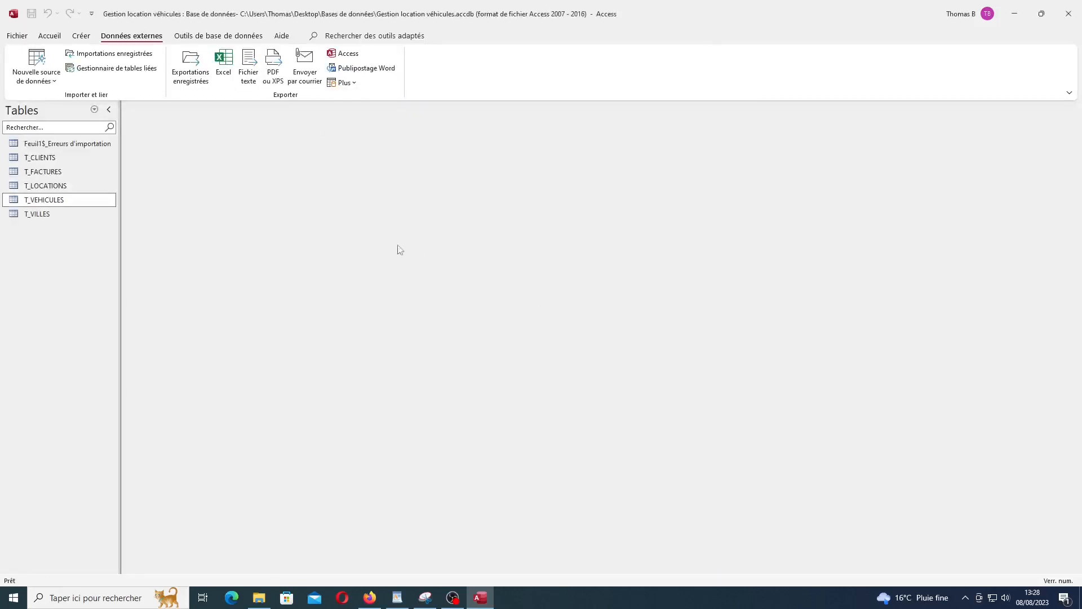
- Open T_VEHICULES to check the imported vehicle records, and briefly view the T_CLIENTS table before closing it
double_click(44, 204)
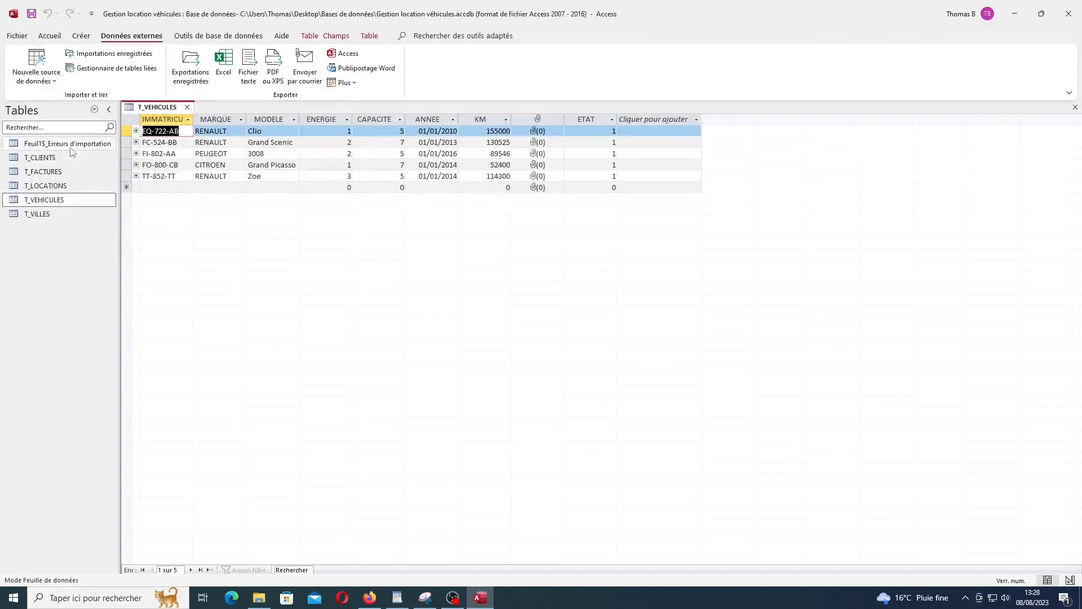
click(40, 159)
double_click(38, 161)
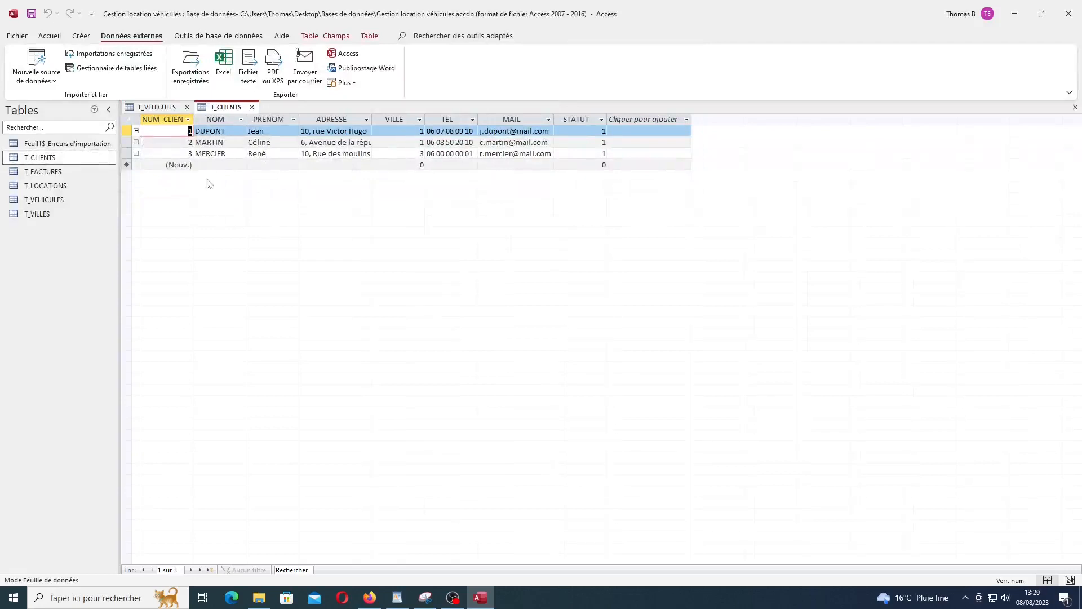
click(252, 107)
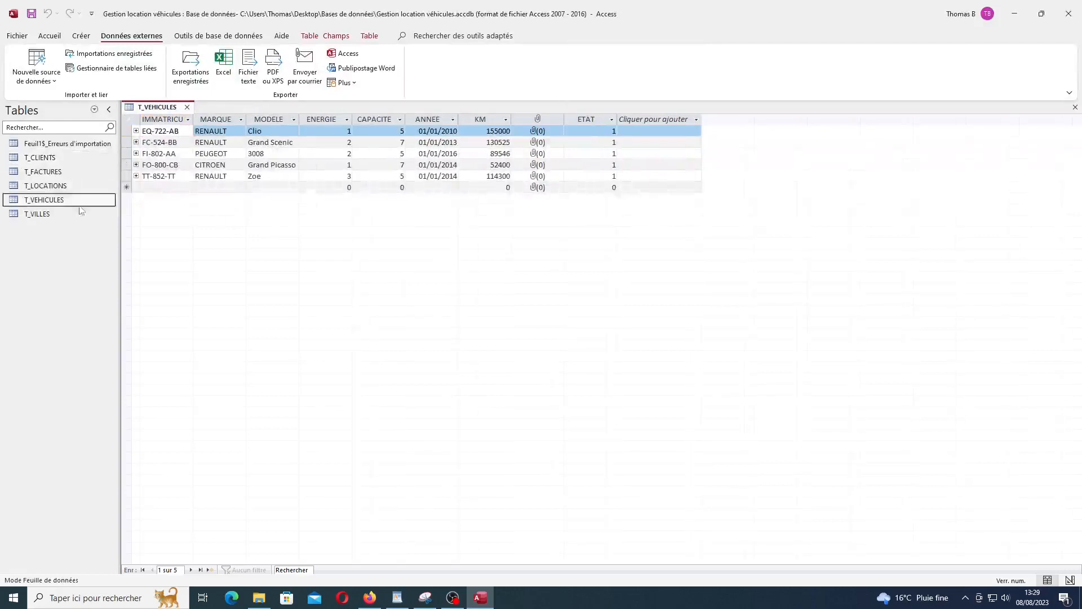